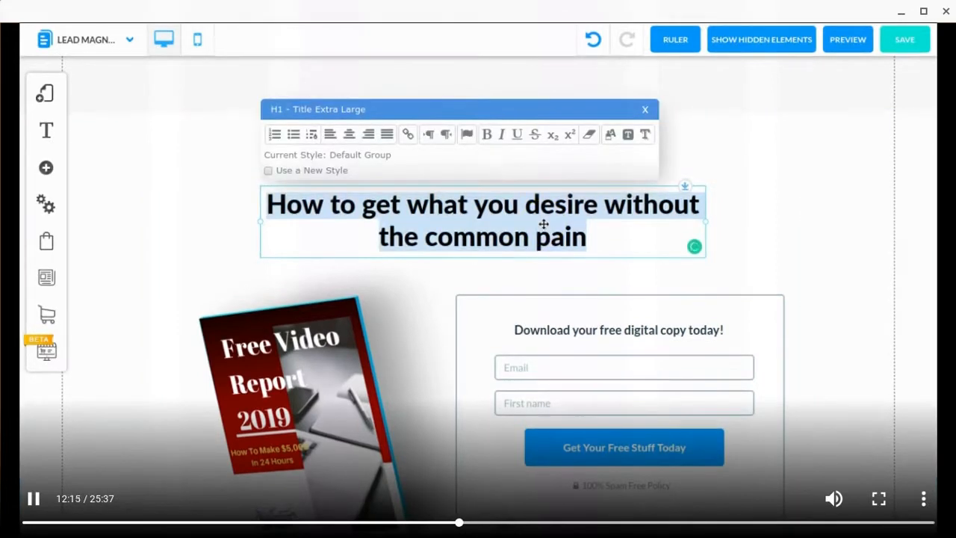
# Step: Replace the page's main headline with "Discover How To Make $5,000 In 24 Hours"
pyautogui.press('Right')
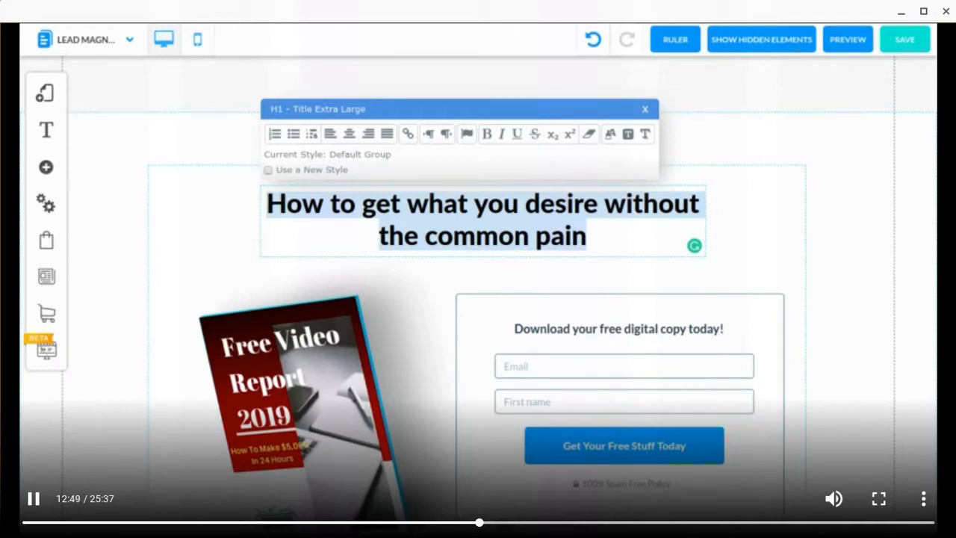
pyautogui.write('Discover How To Make')
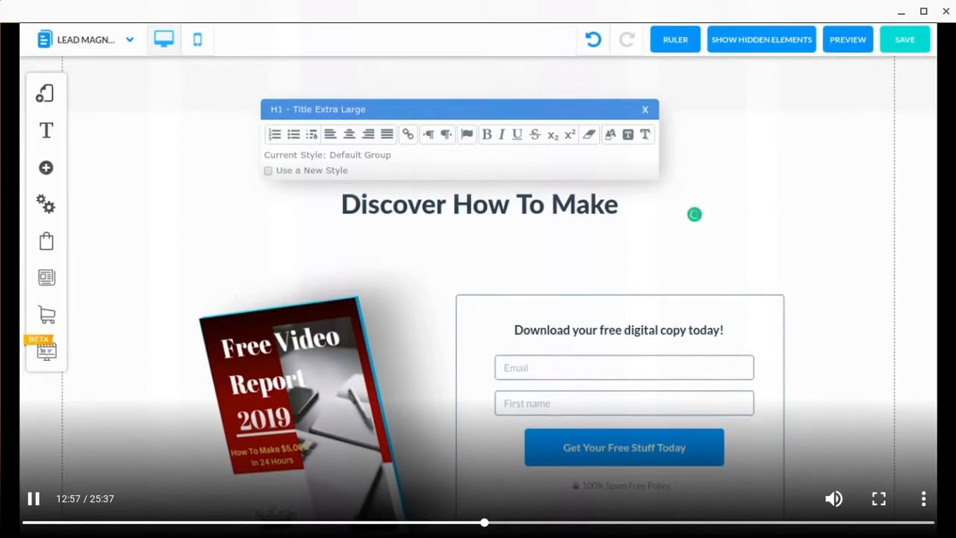
pyautogui.write(' $5,000 ')
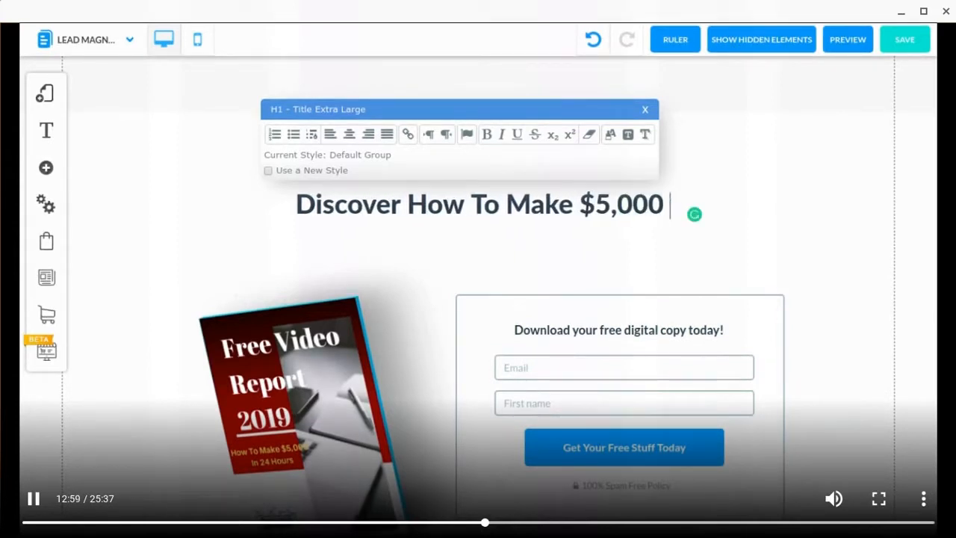
pyautogui.write('In 24 J')
pyautogui.press('BackSpace')
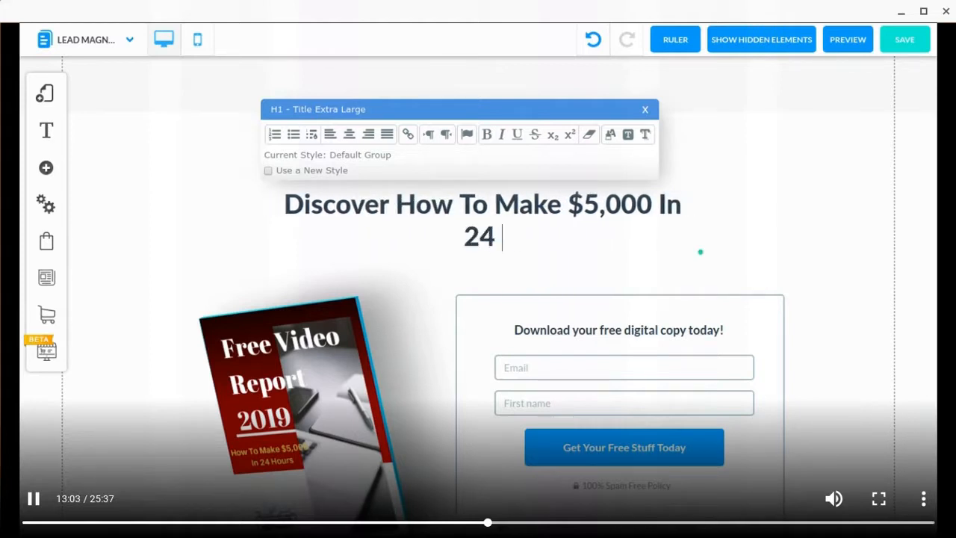
pyautogui.write('Hours')
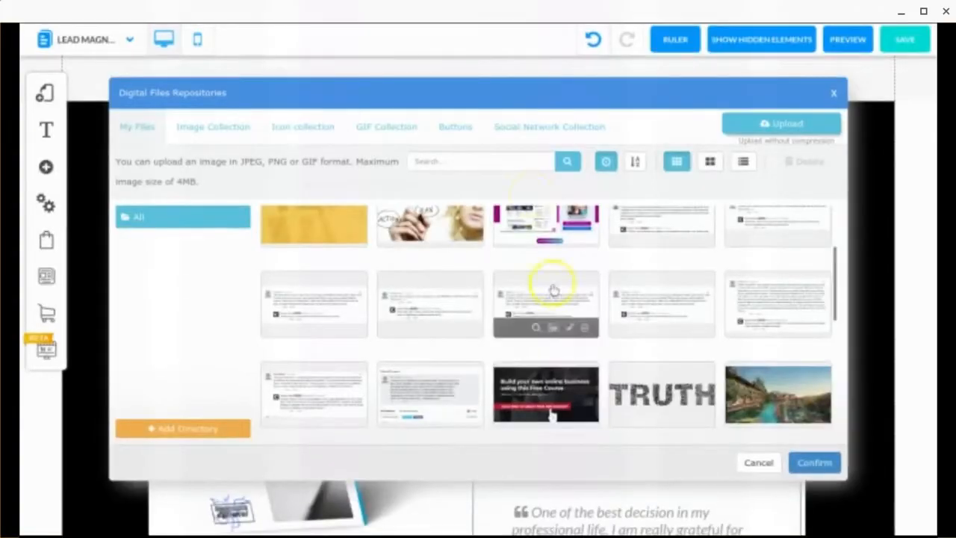
# Step: Insert the black-framed Affiliate Marketing logo with red upper lettering from the uploaded files
pyautogui.scroll(3, 551, 276)
pyautogui.scroll(-10, 554, 289)
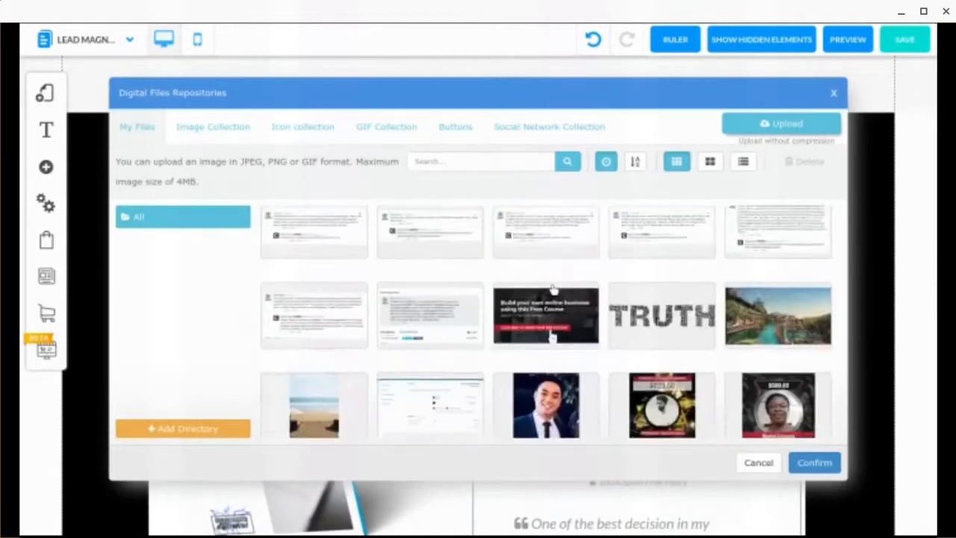
pyautogui.scroll(-8, 545, 254)
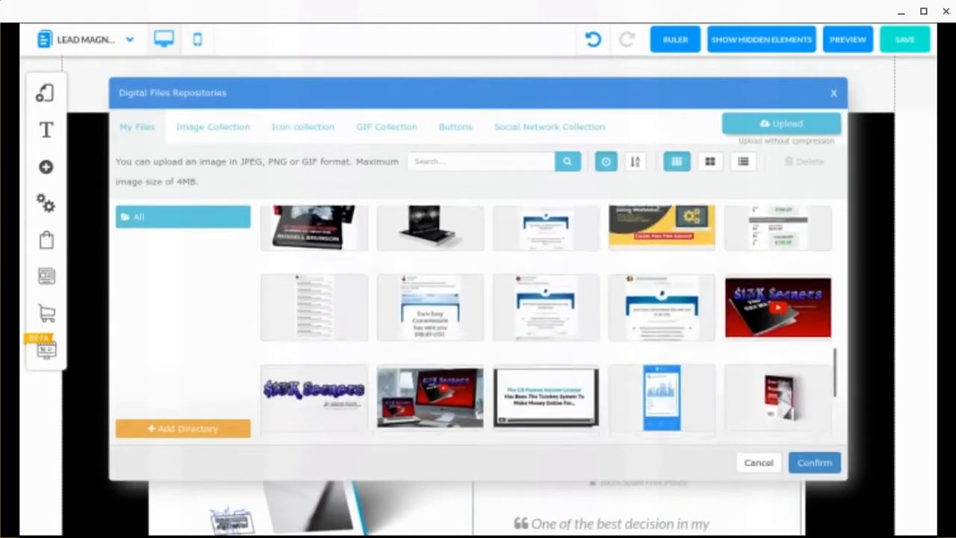
pyautogui.scroll(-8, 545, 276)
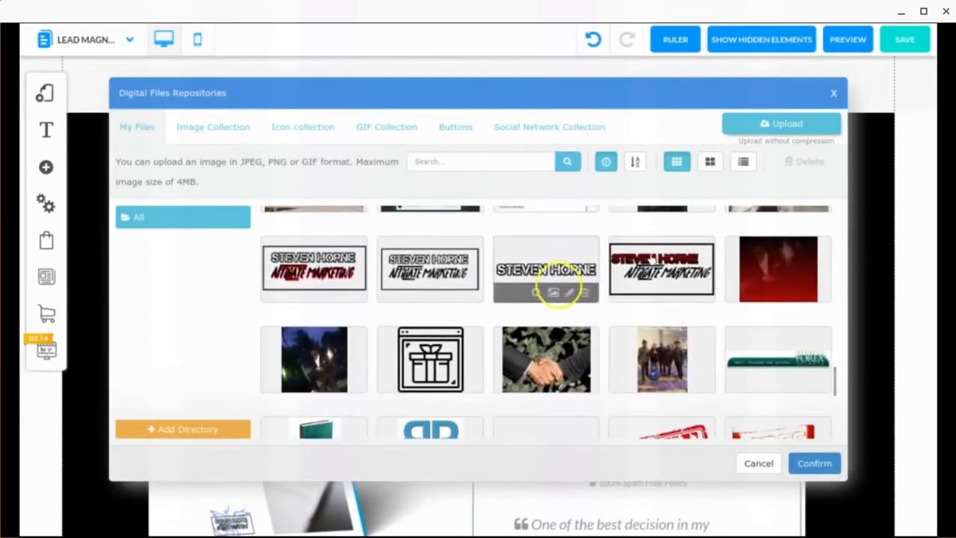
pyautogui.click(679, 298)
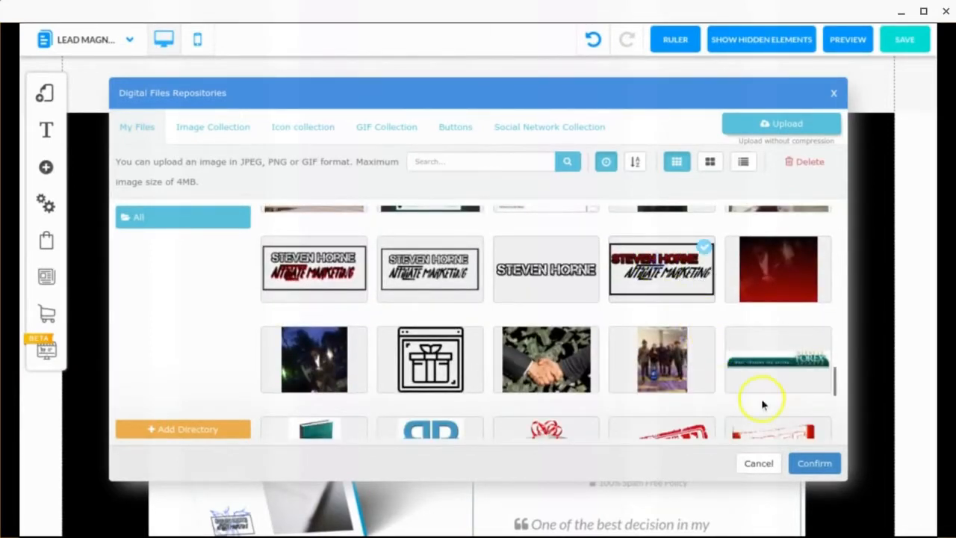
pyautogui.click(798, 457)
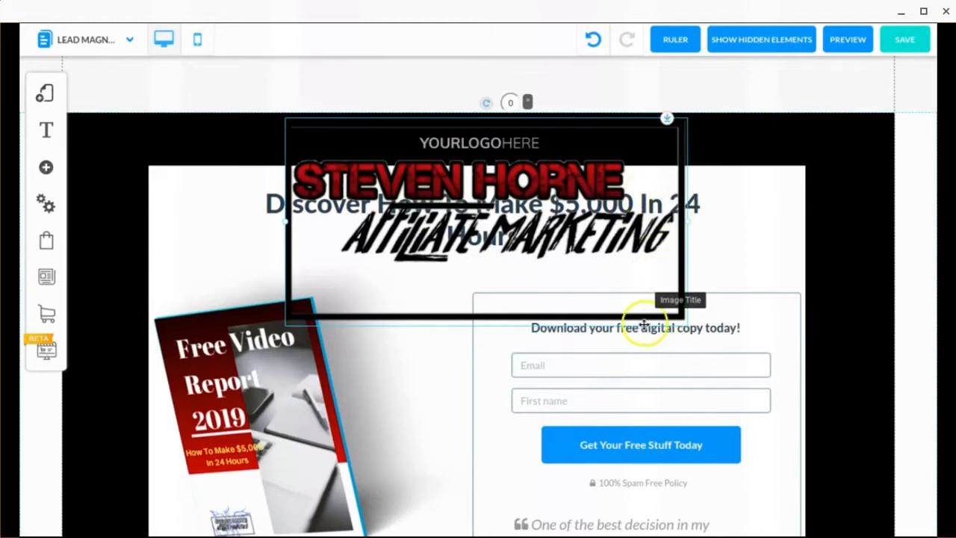
# Step: Shrink the inserted logo and place it at the left end of the page's header strip
pyautogui.moveTo(578, 266); pyautogui.dragTo(578, 277)
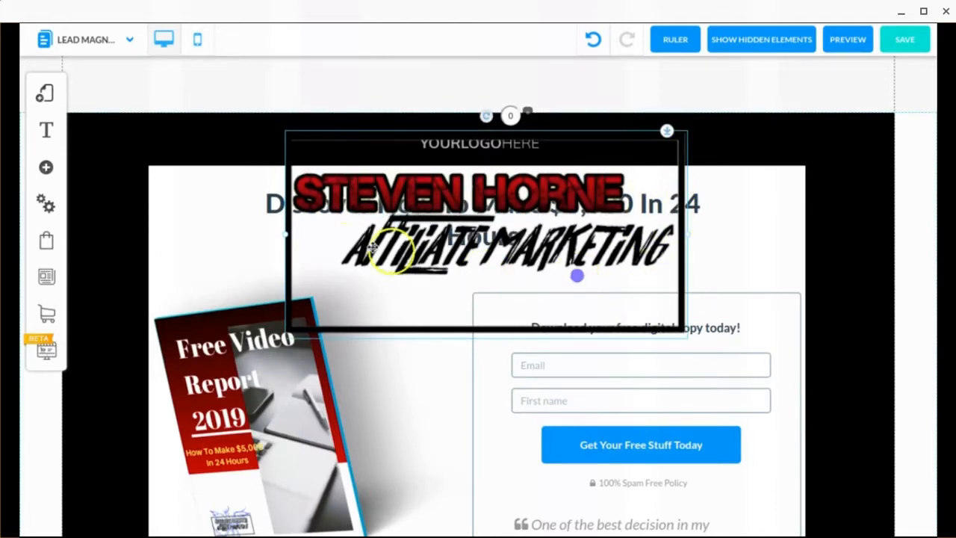
pyautogui.moveTo(286, 237); pyautogui.dragTo(556, 196)
pyautogui.moveTo(596, 163); pyautogui.dragTo(124, 91)
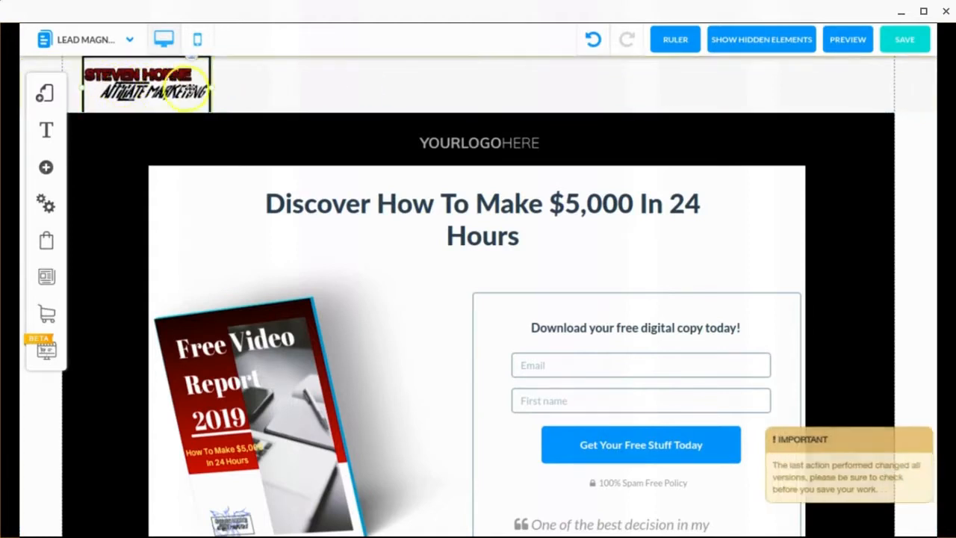
pyautogui.moveTo(209, 90); pyautogui.dragTo(162, 76)
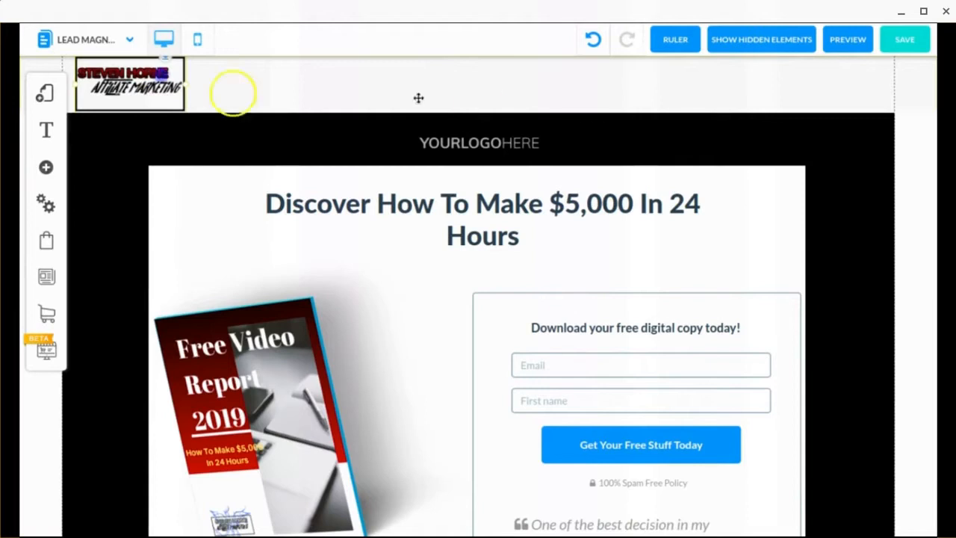
# Step: Delete the YOURLOGOHERE placeholder image above the headline
pyautogui.click(521, 141)
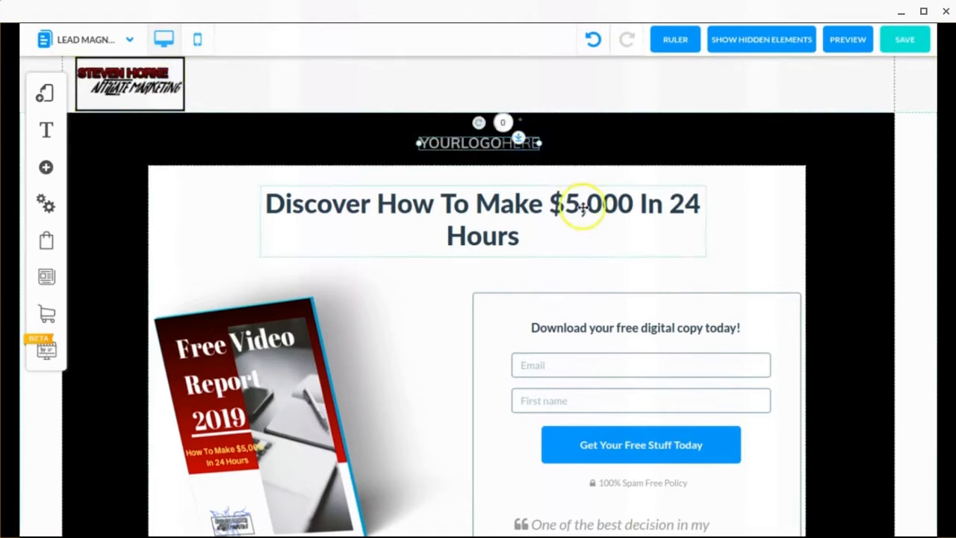
pyautogui.doubleClick(480, 146)
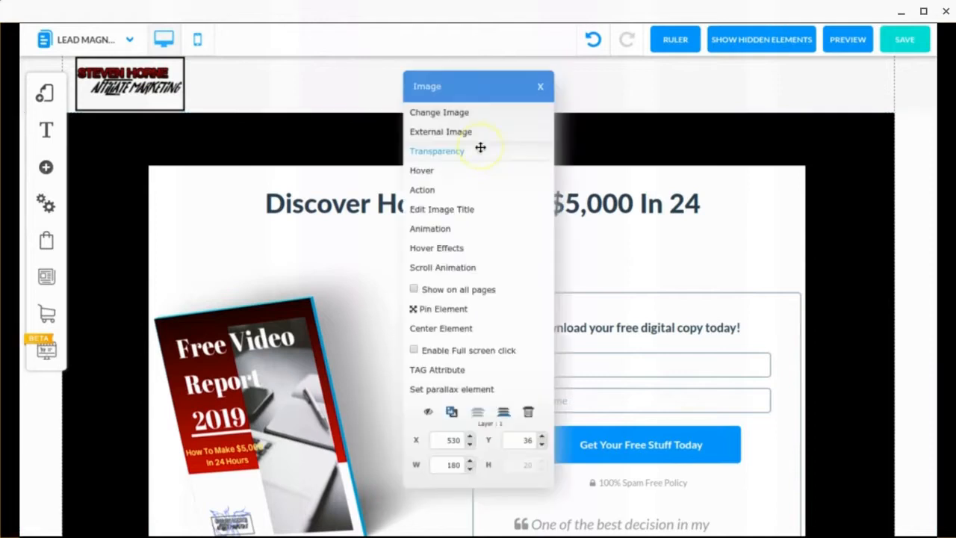
pyautogui.click(528, 411)
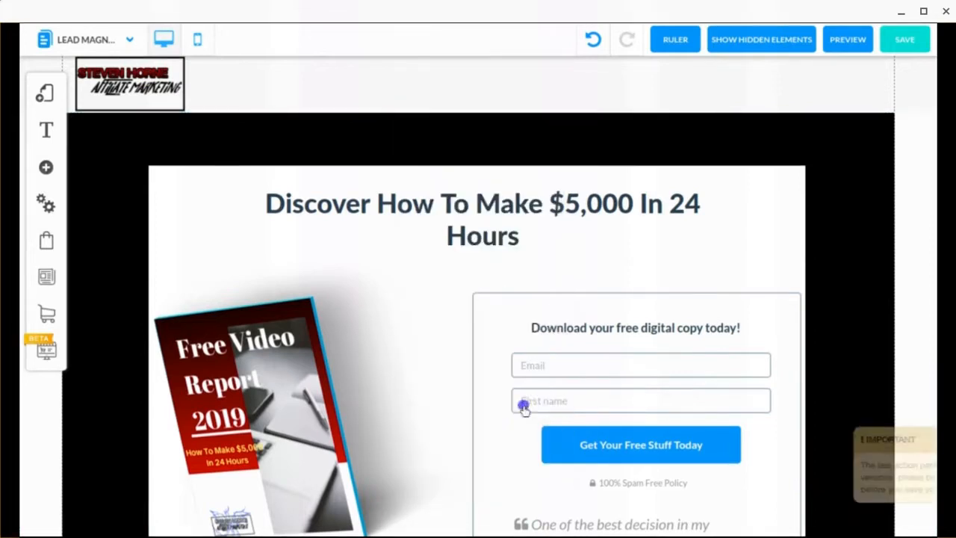
# Step: Open the Confirm email page of the Default Layout for editing
pyautogui.click(55, 105)
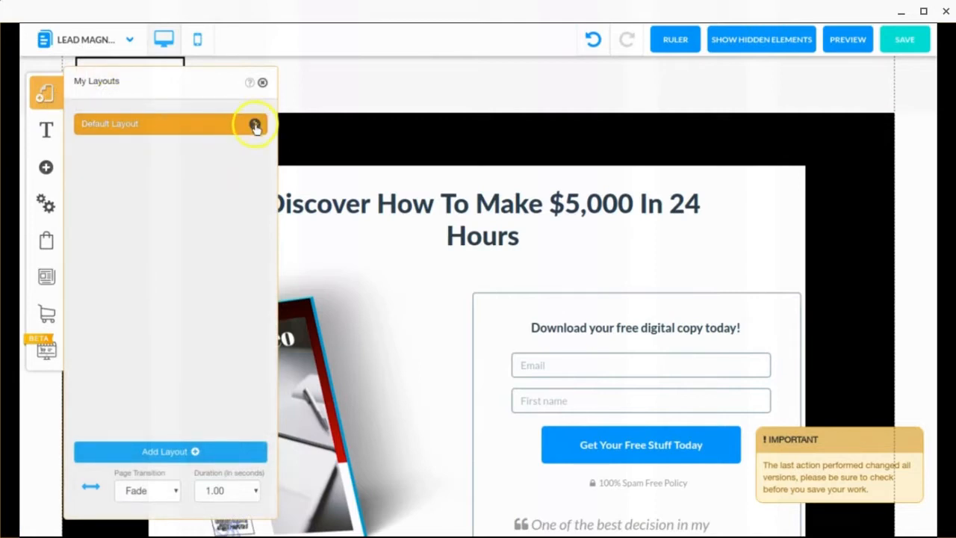
pyautogui.click(254, 126)
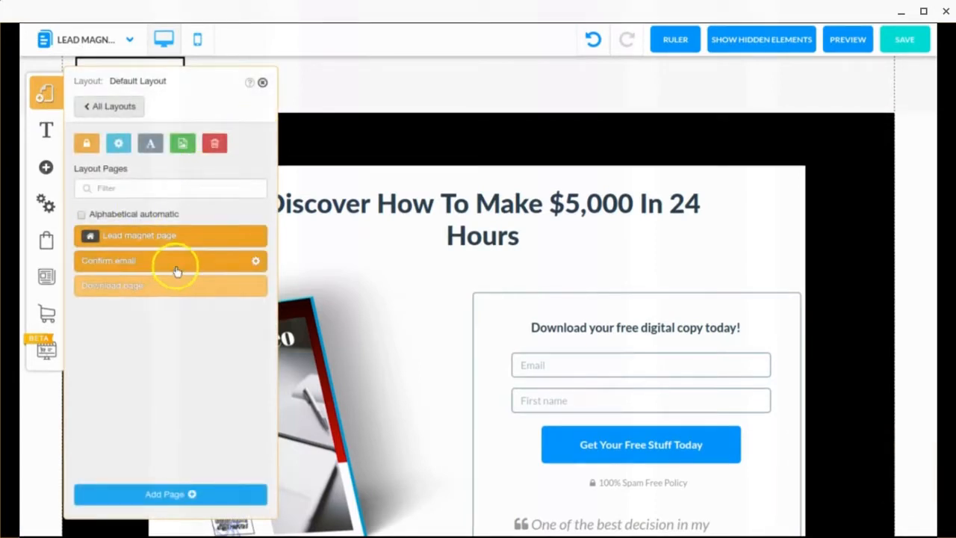
pyautogui.click(176, 270)
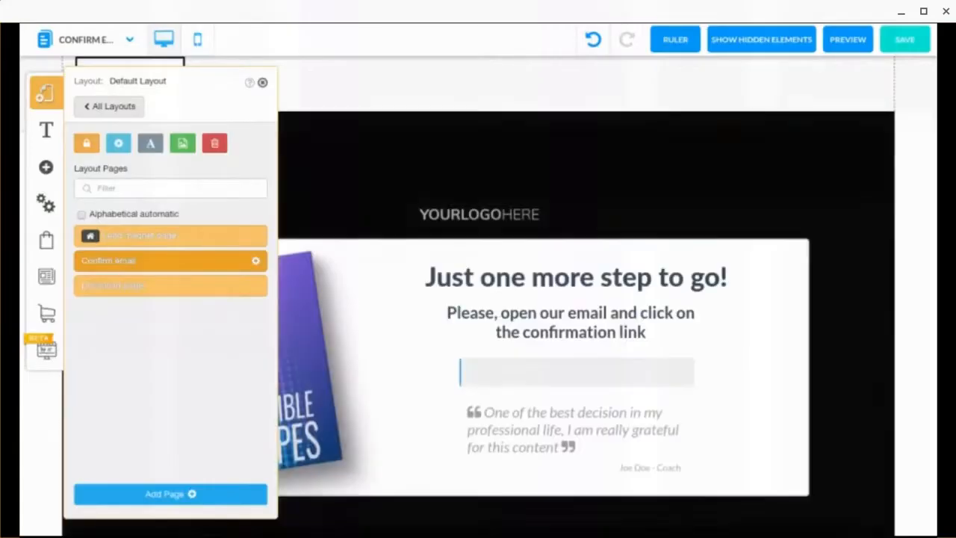
pyautogui.click(262, 83)
# Step: Replace the Fitness Life book image on the Confirm email page with the uploaded Free Video Report 2019 cover
pyautogui.click(274, 421)
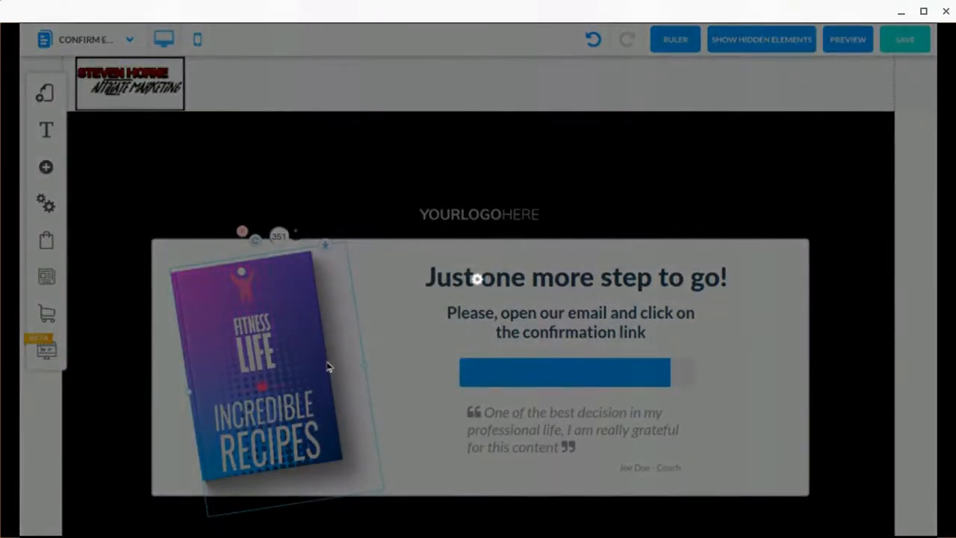
pyautogui.doubleClick(327, 366)
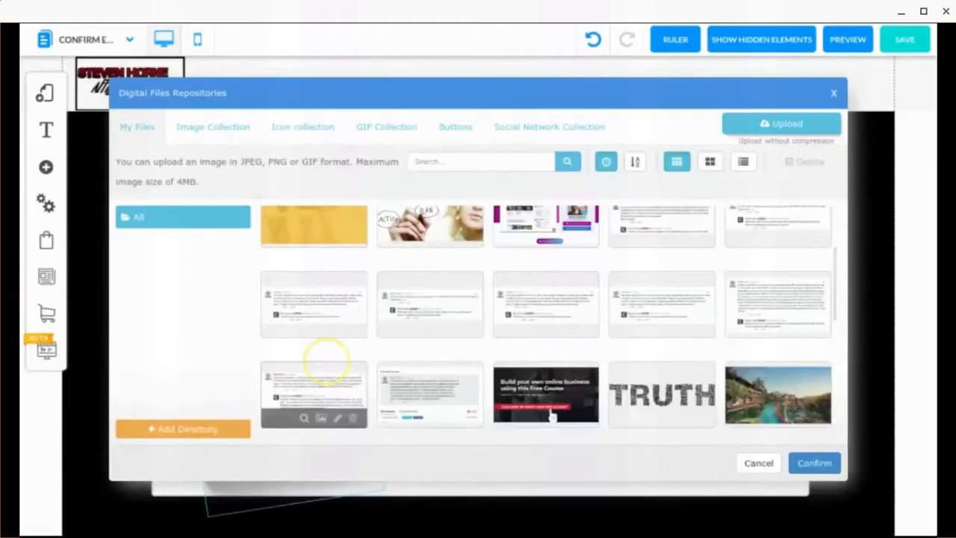
pyautogui.scroll(-5, 498, 329)
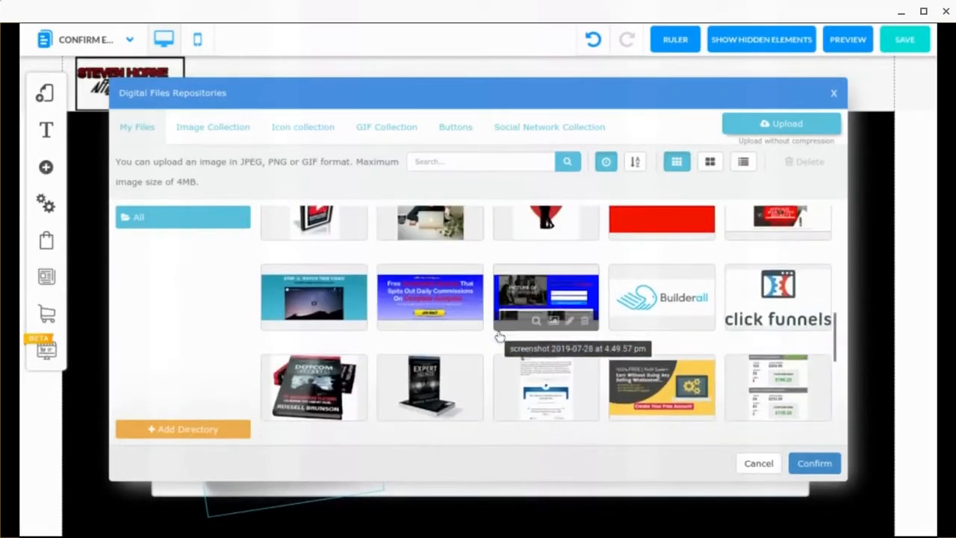
pyautogui.scroll(-3, 499, 336)
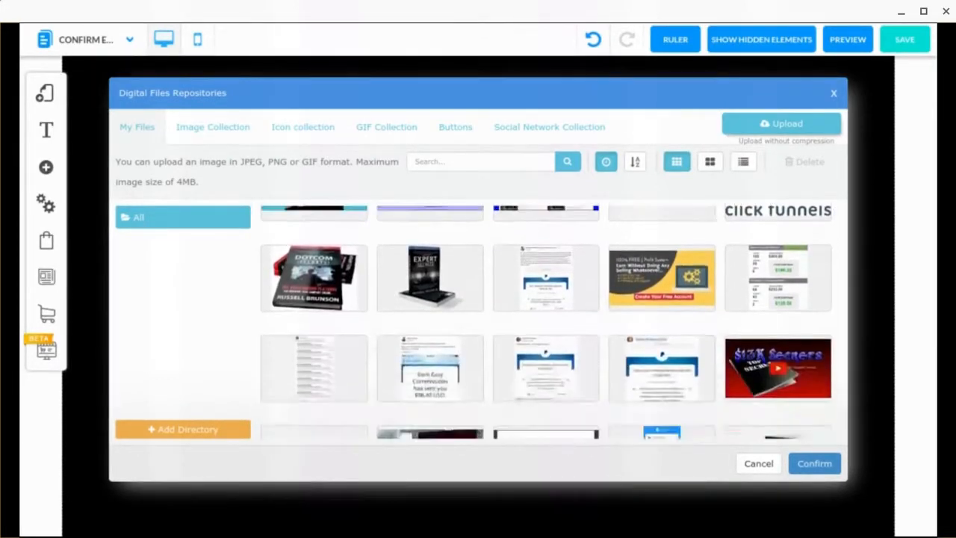
pyautogui.scroll(-5, 499, 337)
pyautogui.scroll(-1, 546, 403)
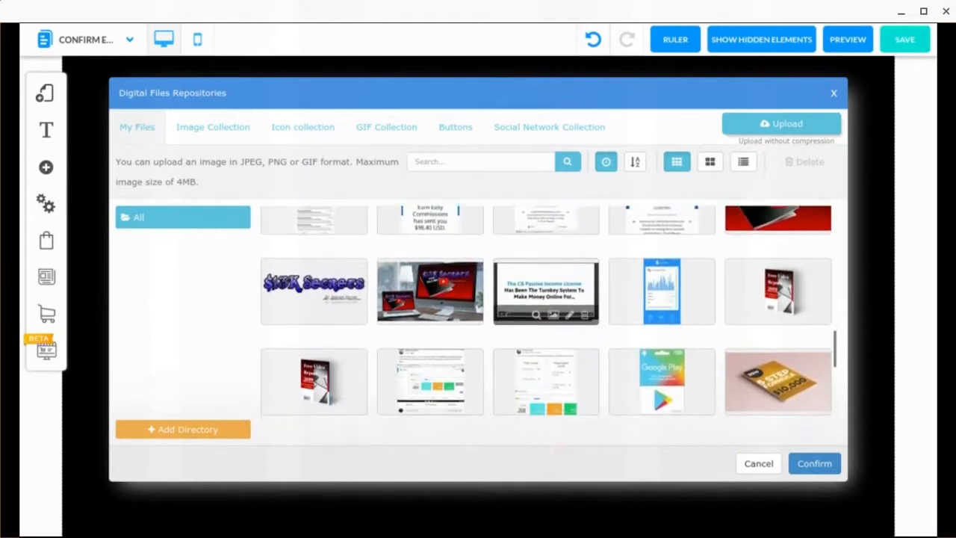
pyautogui.click(323, 350)
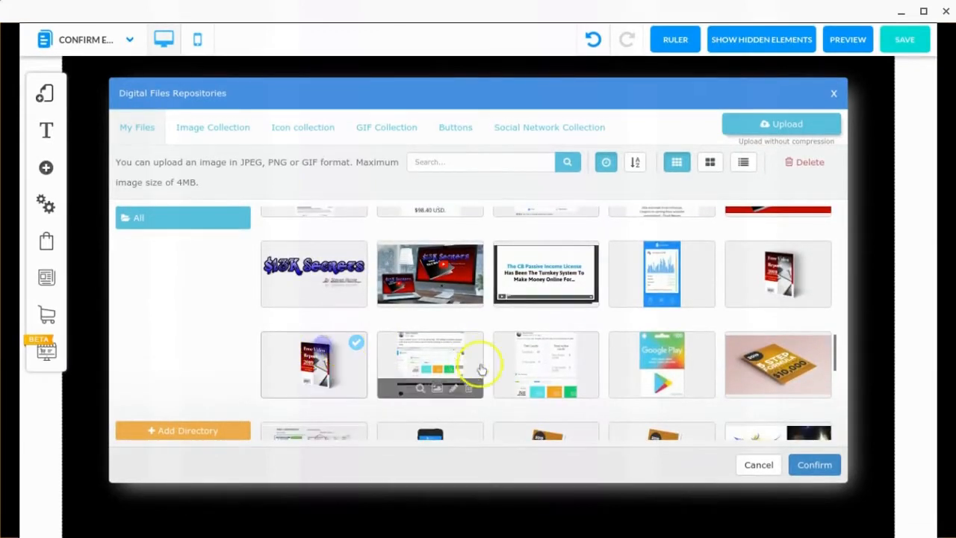
pyautogui.click(813, 465)
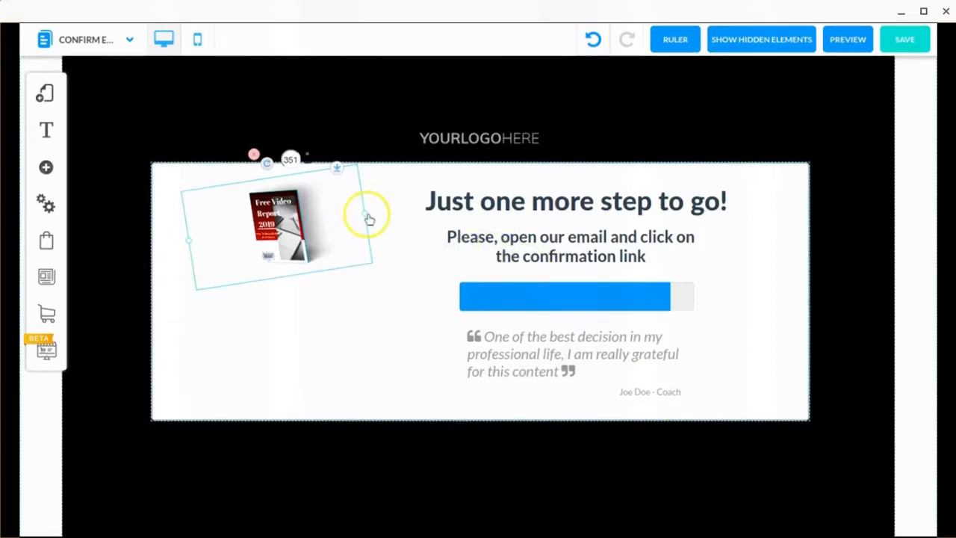
# Step: Enlarge the Free Video Report 2019 cover and position it in the white box beside the confirmation text
pyautogui.moveTo(368, 218); pyautogui.dragTo(527, 140)
pyautogui.moveTo(356, 284); pyautogui.dragTo(268, 325)
pyautogui.scroll(1, 267, 325)
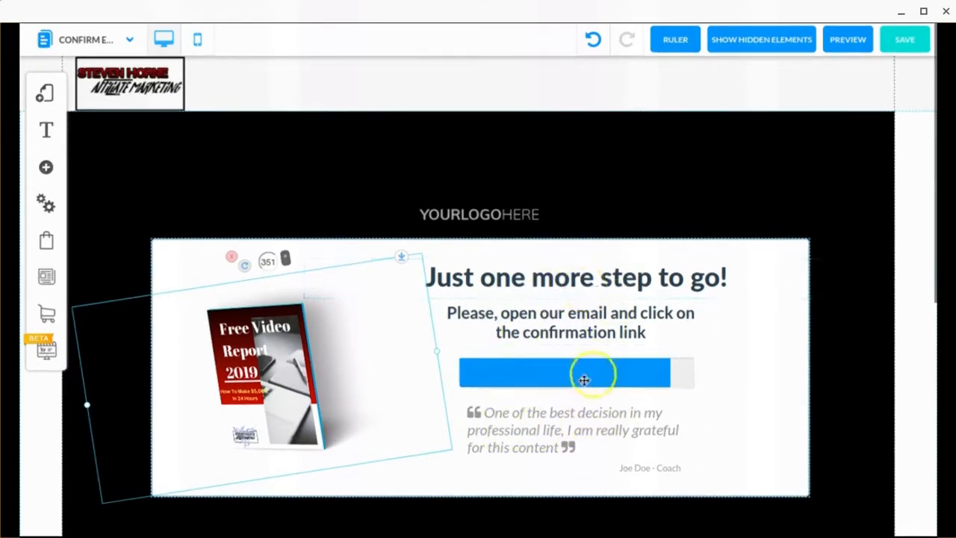
# Step: Open the Download page of the Default Layout for editing
pyautogui.click(45, 96)
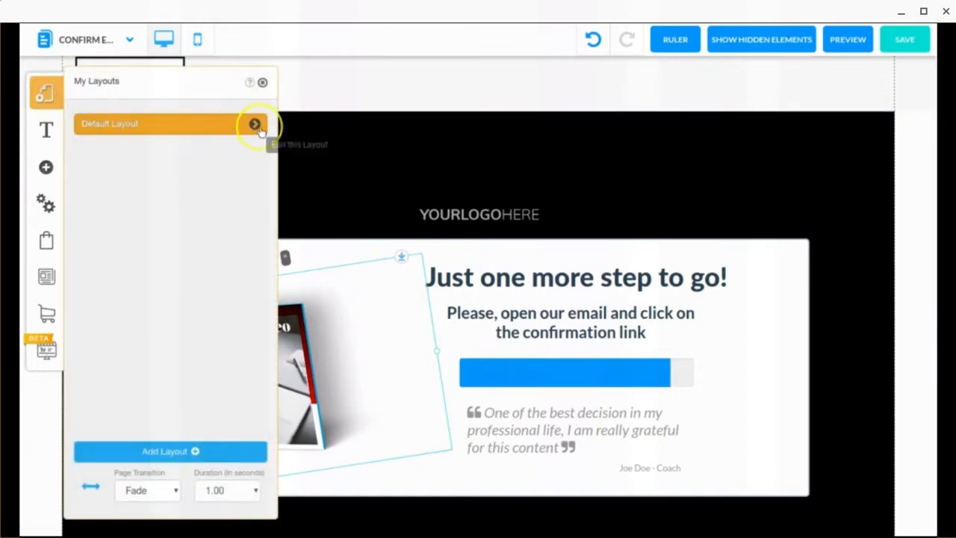
pyautogui.click(254, 123)
pyautogui.click(254, 287)
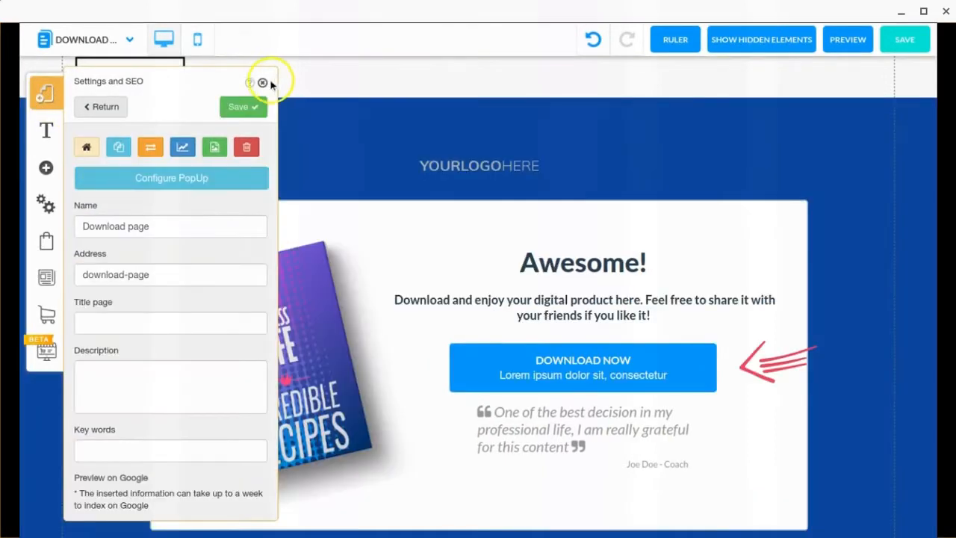
pyautogui.click(263, 82)
# Step: Replace the Fitness Life book image on the Download page with the uploaded Free Video Report 2019 cover
pyautogui.doubleClick(326, 394)
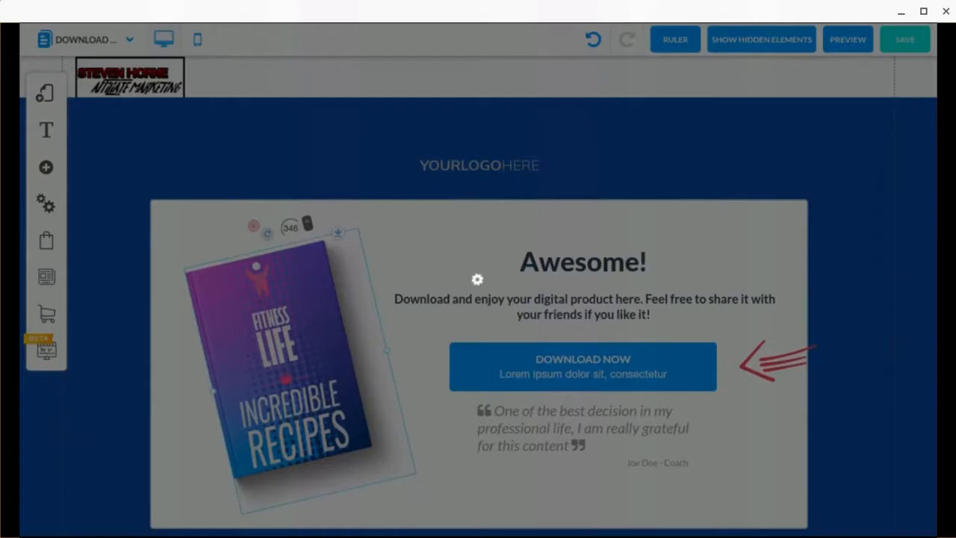
pyautogui.scroll(-1, 381, 278)
pyautogui.scroll(-6, 381, 278)
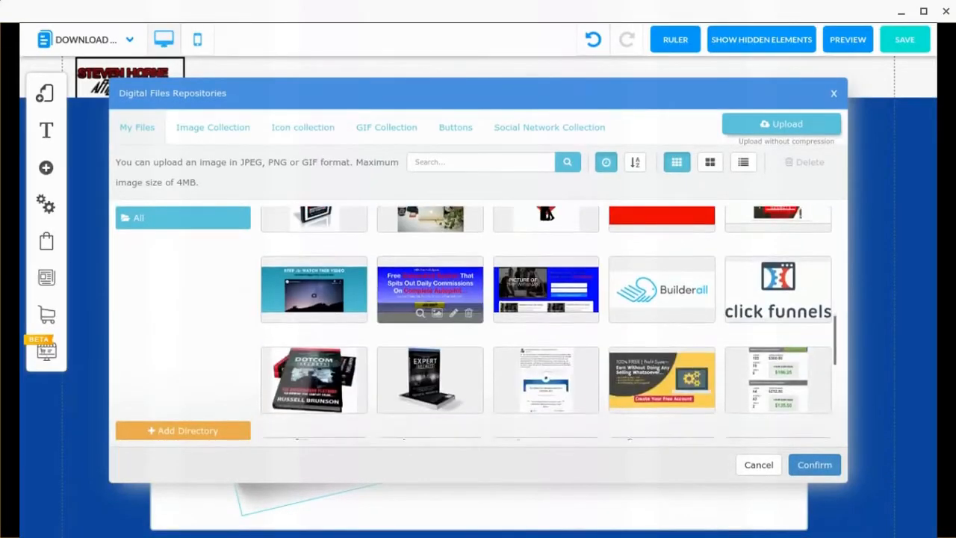
pyautogui.scroll(-7, 381, 278)
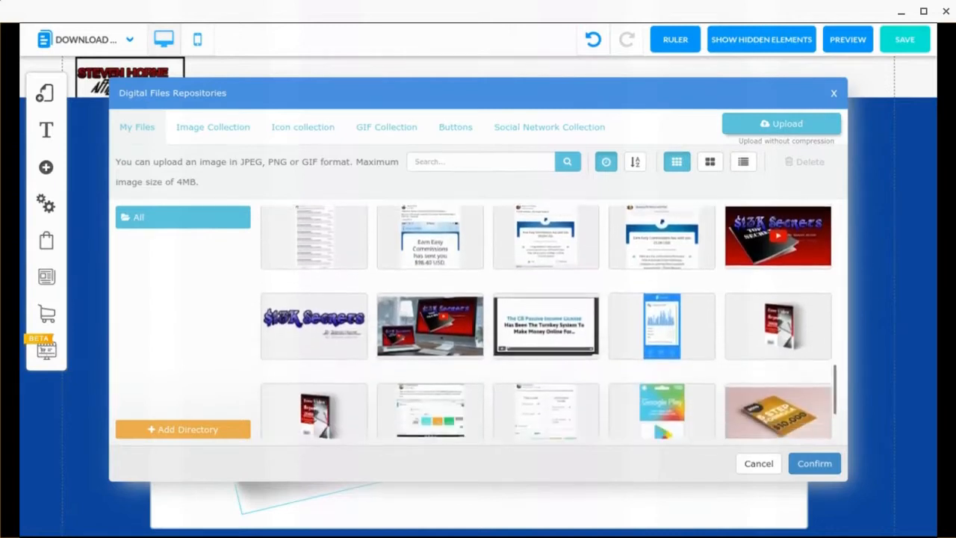
pyautogui.scroll(-1, 381, 278)
pyautogui.click(324, 357)
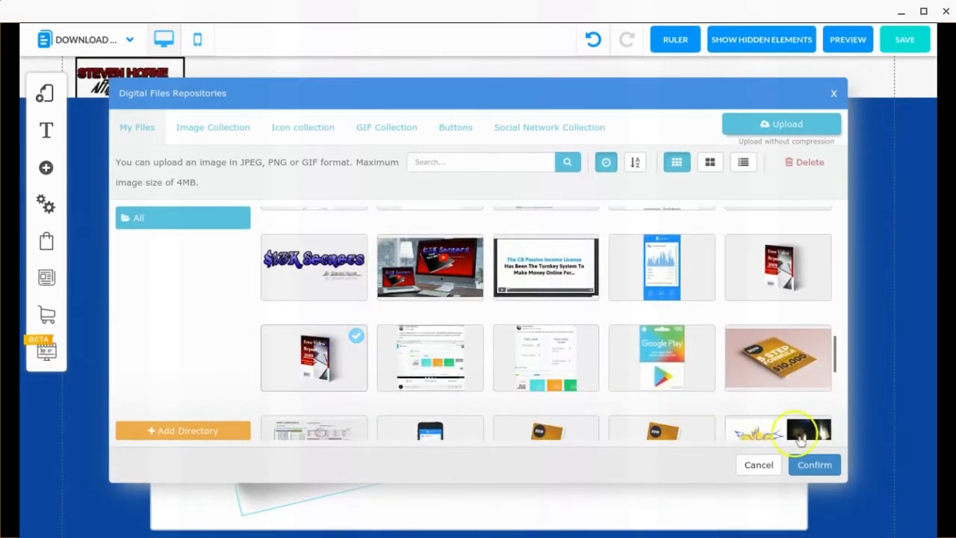
pyautogui.click(814, 464)
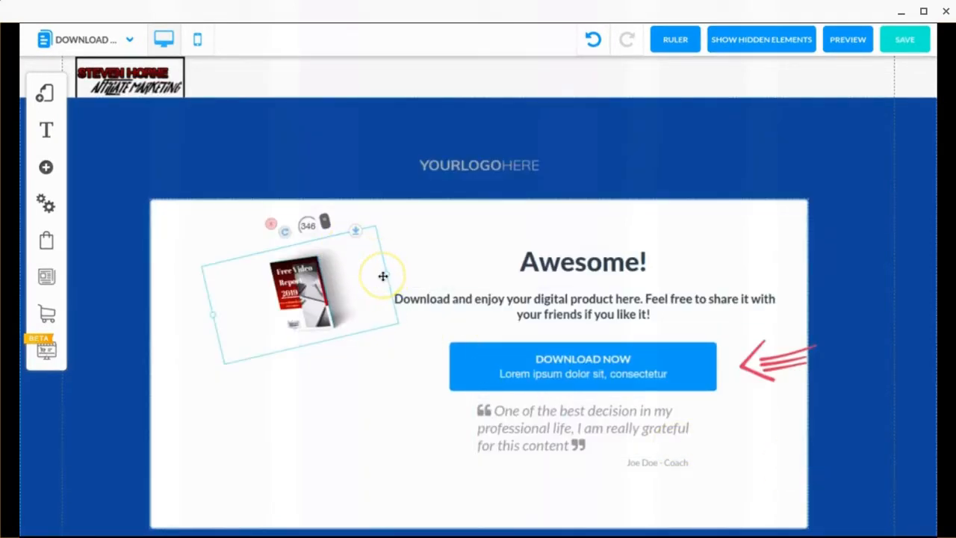
# Step: Enlarge the Free Video Report 2019 cover on the Download page and position it in the white box beside the download text
pyautogui.moveTo(393, 281); pyautogui.dragTo(615, 169)
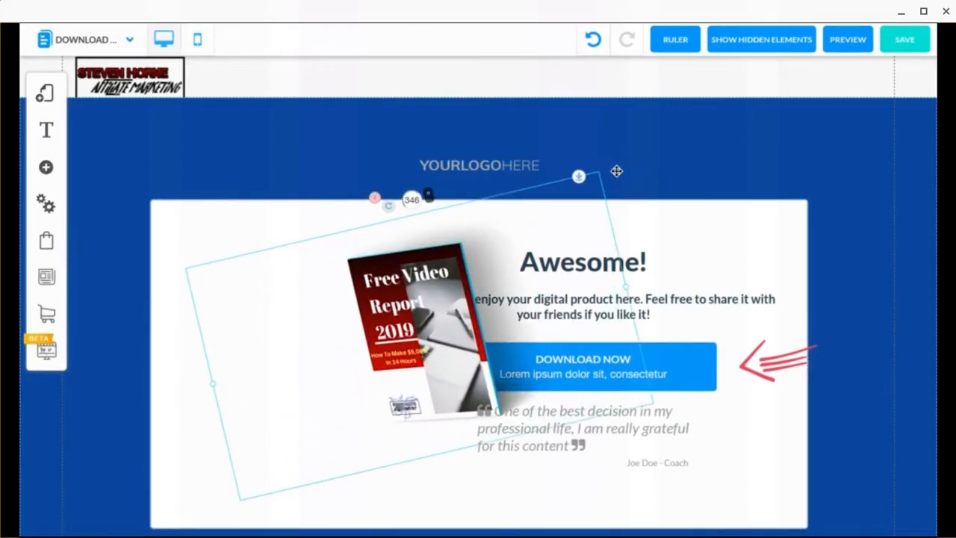
pyautogui.moveTo(426, 378); pyautogui.dragTo(300, 399)
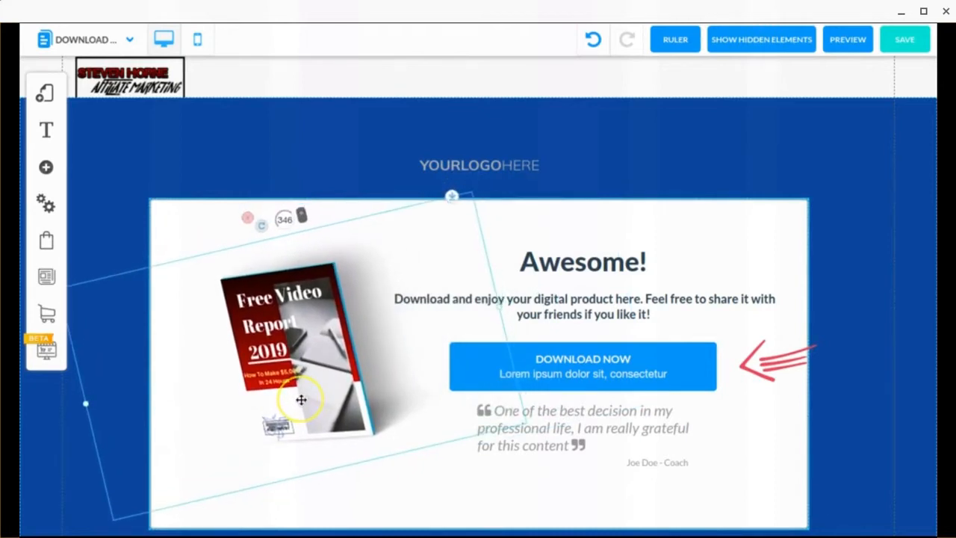
# Step: Change the subtitle of the DOWNLOAD NOW button to "Download Your Free Copy Here"
pyautogui.click(659, 378)
pyautogui.click(432, 153)
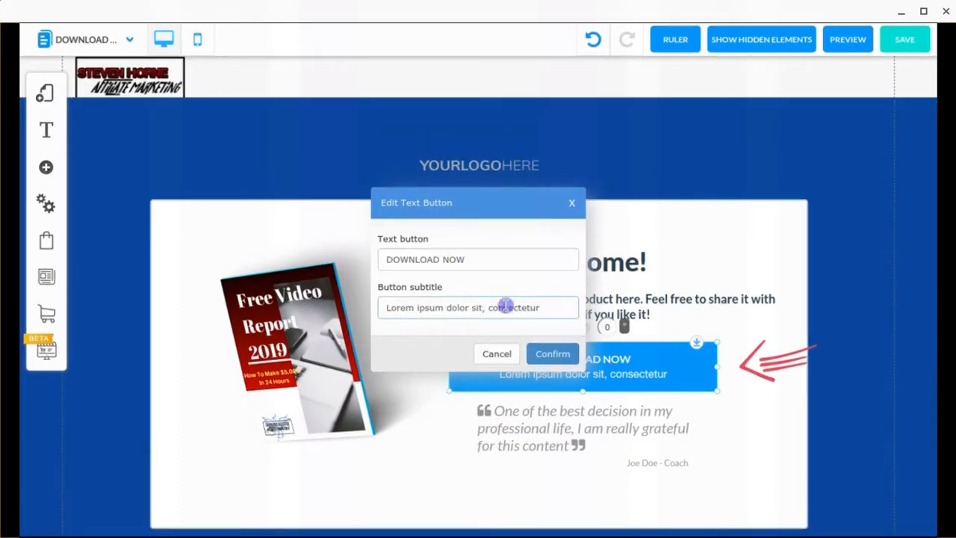
pyautogui.moveTo(546, 305); pyautogui.dragTo(384, 309)
pyautogui.press('BackSpace')
pyautogui.write('Download Y')
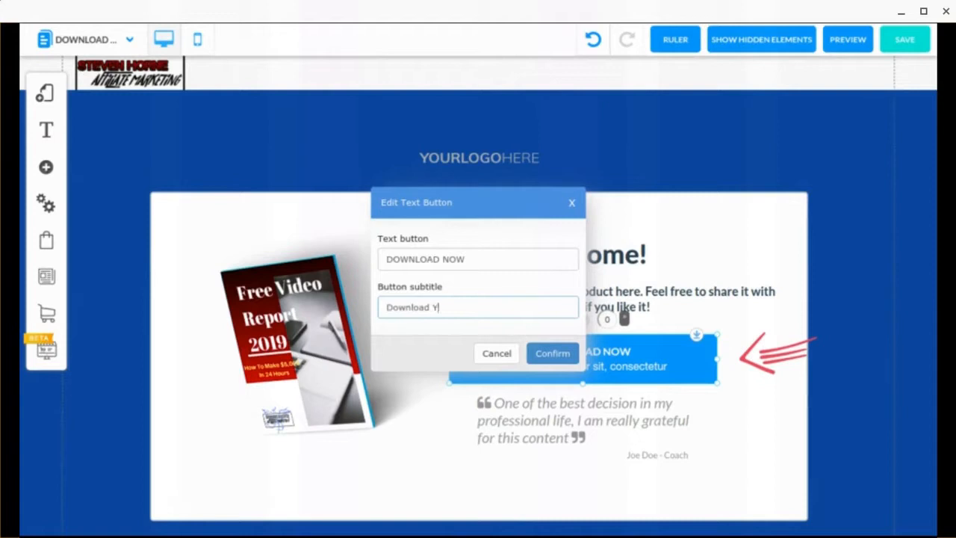
pyautogui.write('ouu')
pyautogui.press('BackSpace')
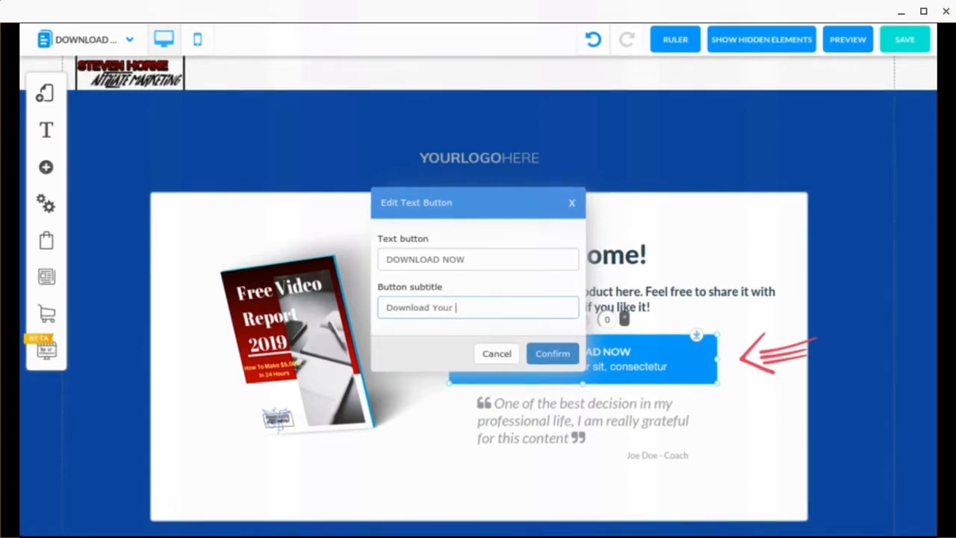
pyautogui.write('r Free Copy Here')
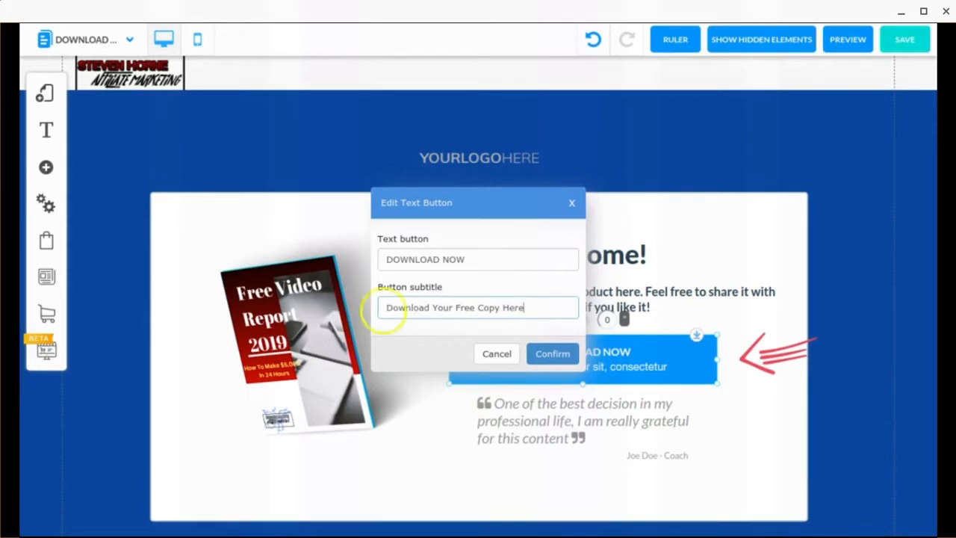
pyautogui.click(553, 353)
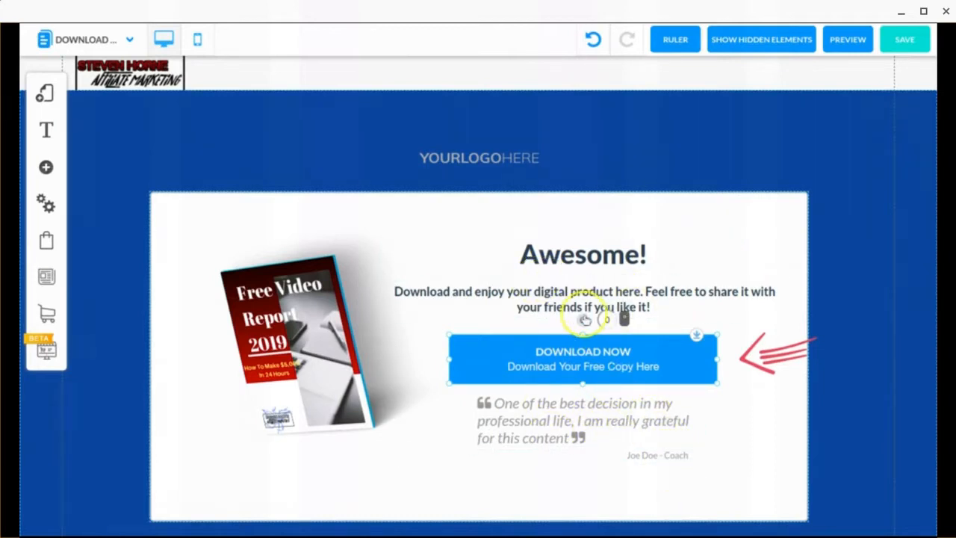
# Step: Delete the YOURLOGOHERE placeholder image above the white box on the Download page
pyautogui.click(455, 156)
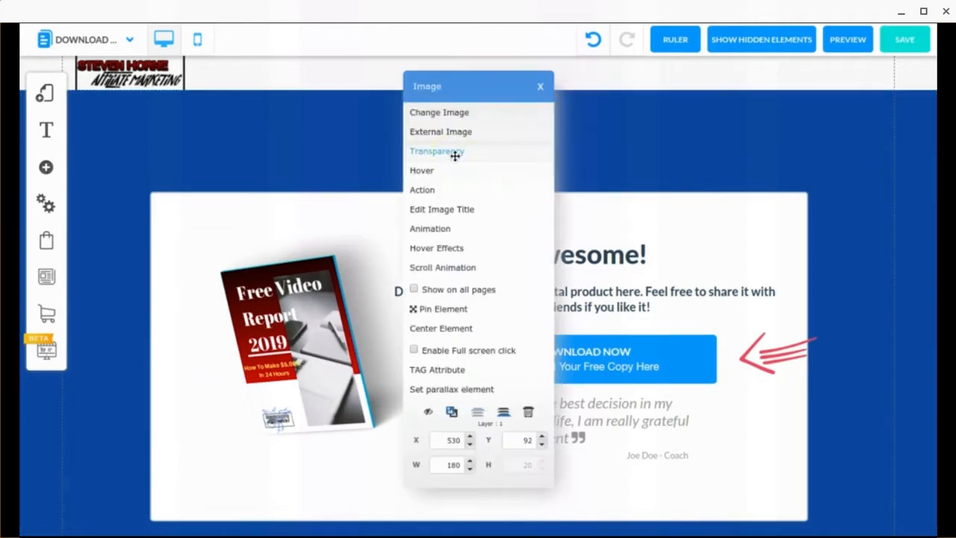
pyautogui.click(528, 413)
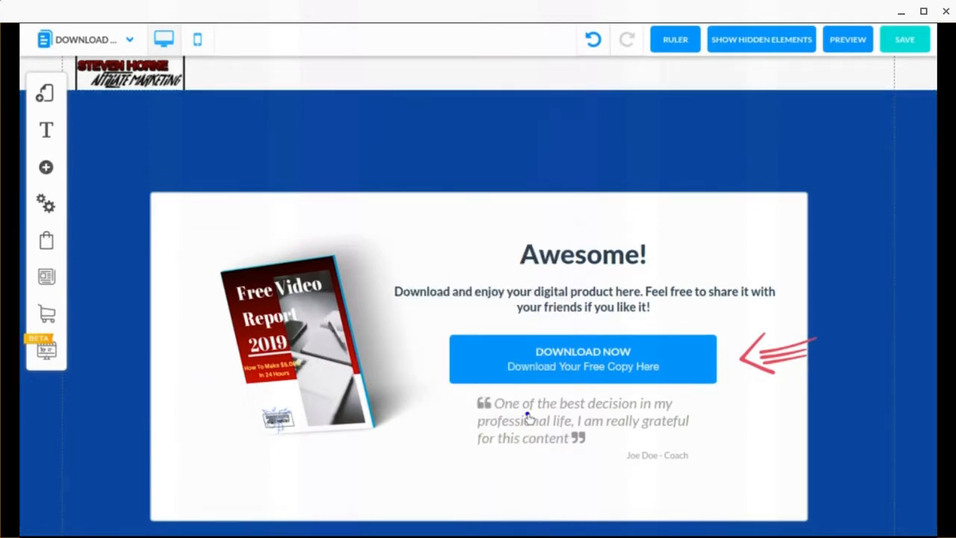
pyautogui.moveTo(444, 109); pyautogui.dragTo(444, 118)
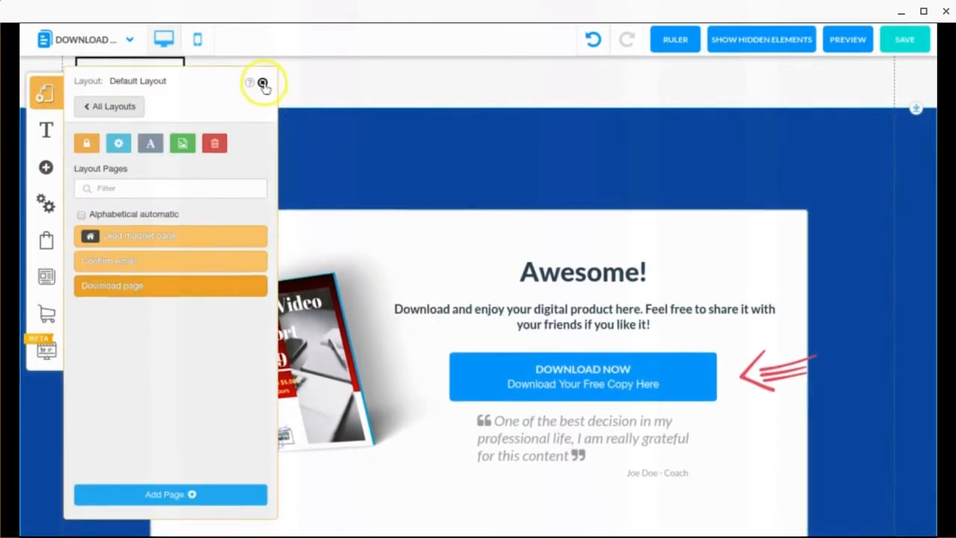
pyautogui.click(263, 84)
# Step: Give the DOWNLOAD NOW button a document link action to the file 5stepformula.pdf
pyautogui.click(590, 378)
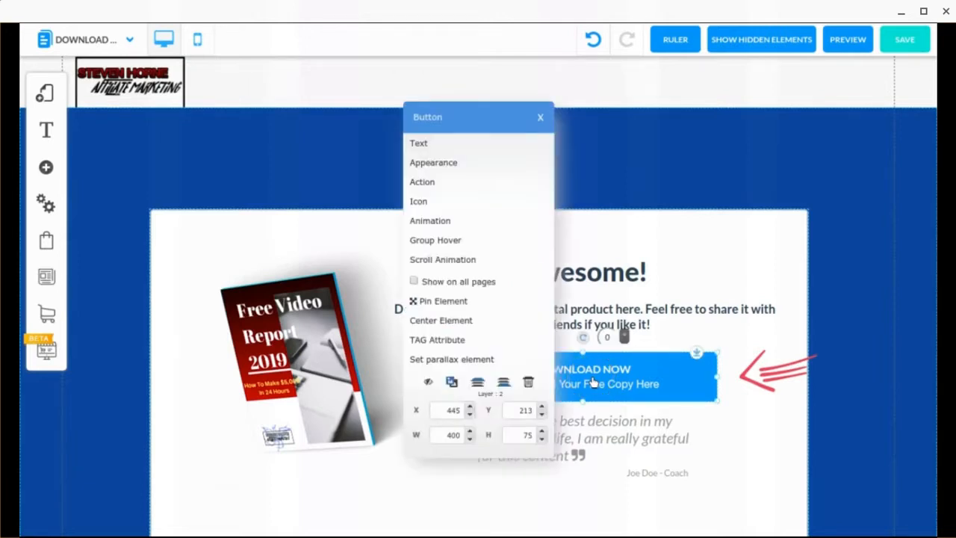
pyautogui.click(431, 191)
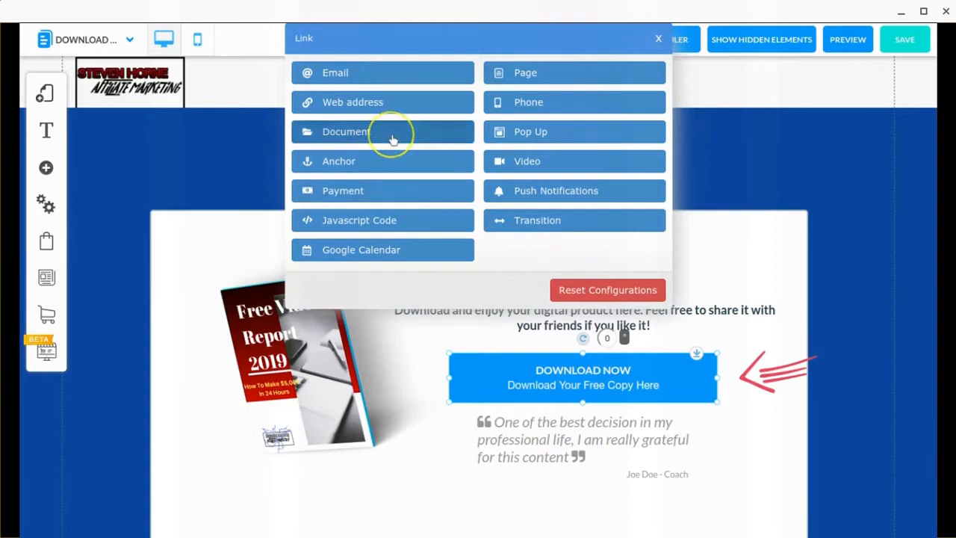
pyautogui.click(392, 139)
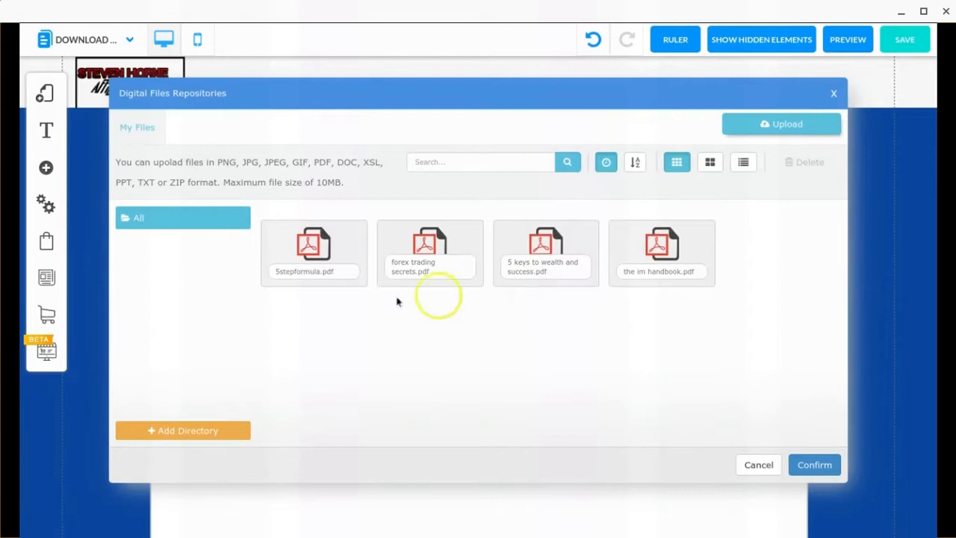
pyautogui.click(300, 256)
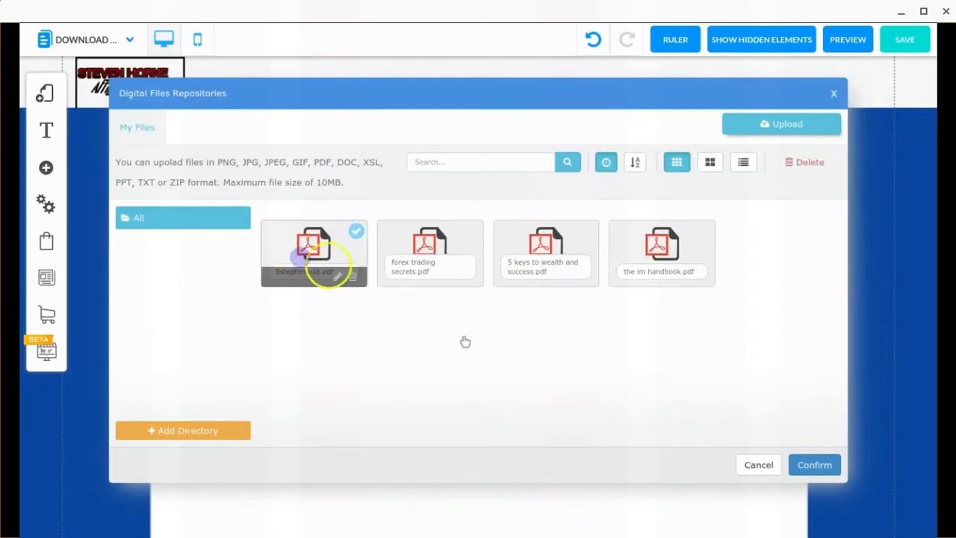
pyautogui.click(815, 464)
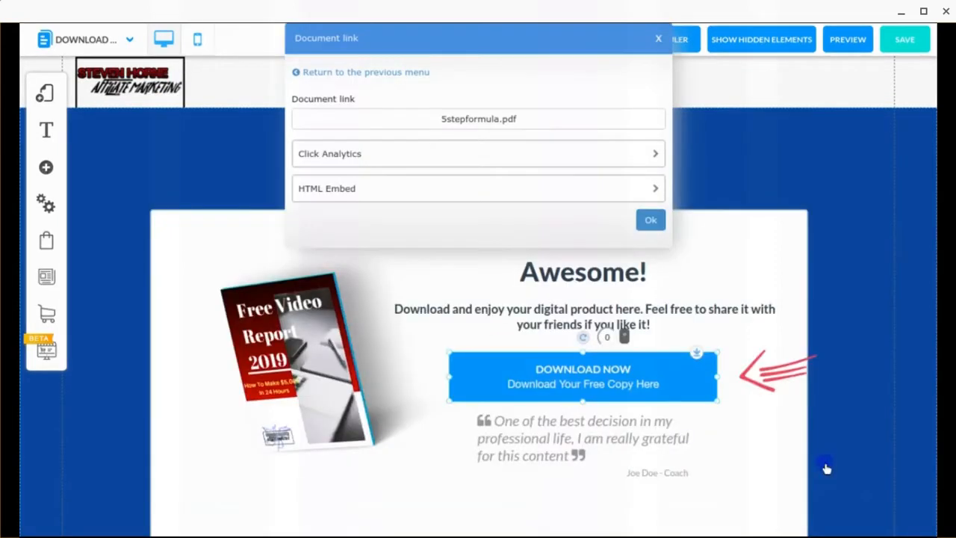
pyautogui.click(659, 40)
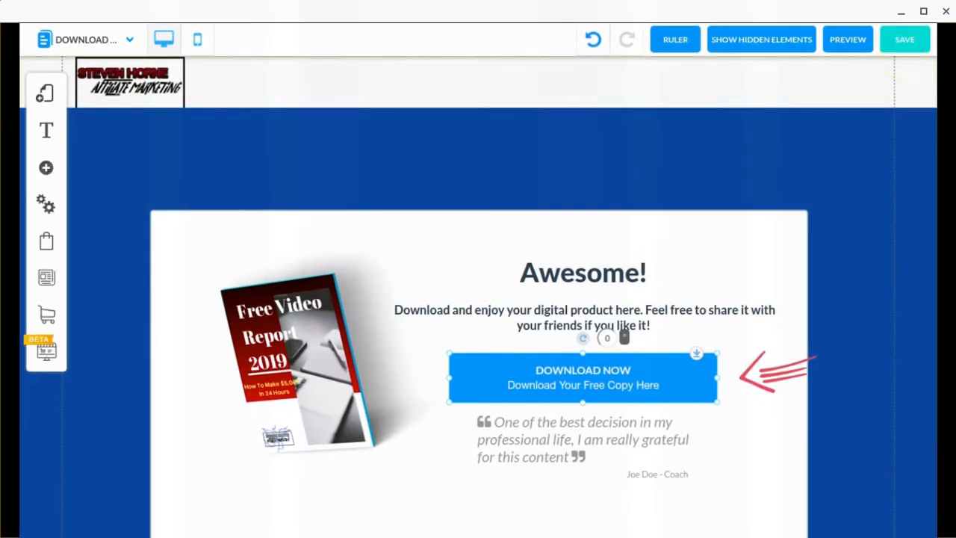
# Step: Save the YT-Demo website with the Download page, Confirm email and Lead magnet page of the Default Layout included
pyautogui.click(905, 45)
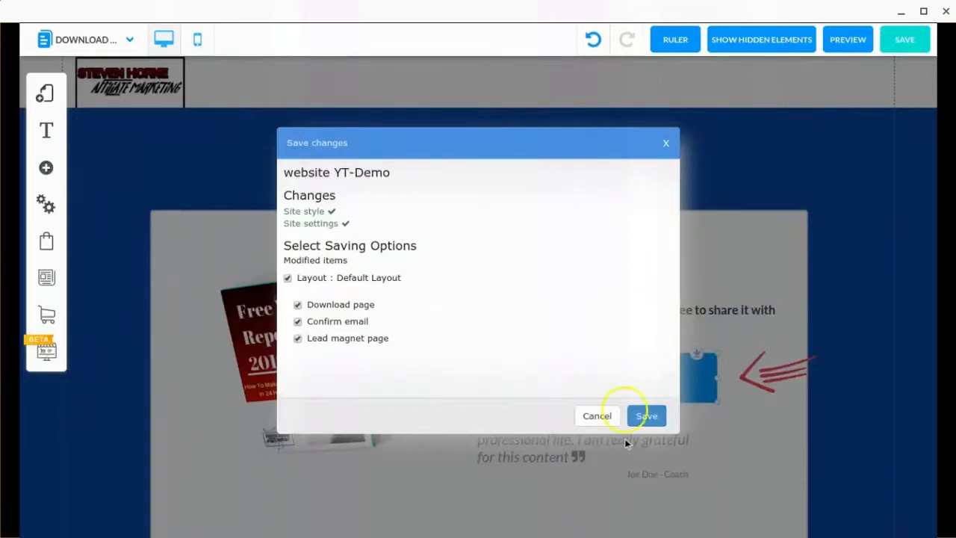
pyautogui.click(644, 416)
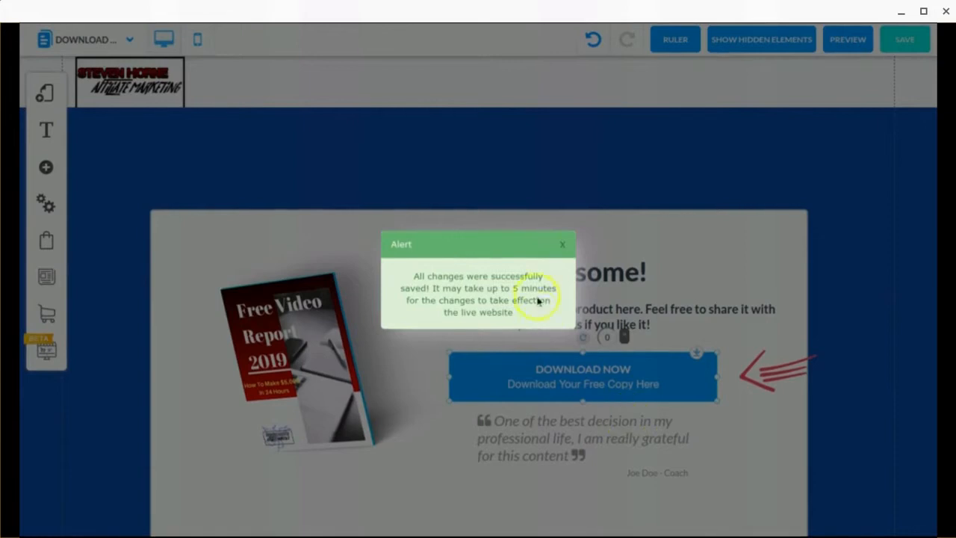
pyautogui.click(564, 246)
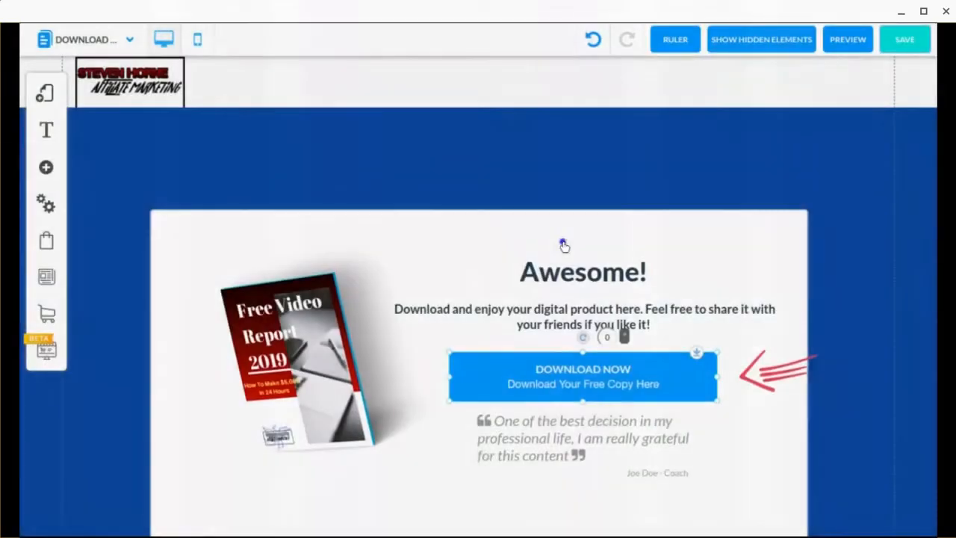
# Step: Leave the HTML editor and close the funnel Canvas to return to the Builderall back office
pyautogui.moveTo(594, 29)
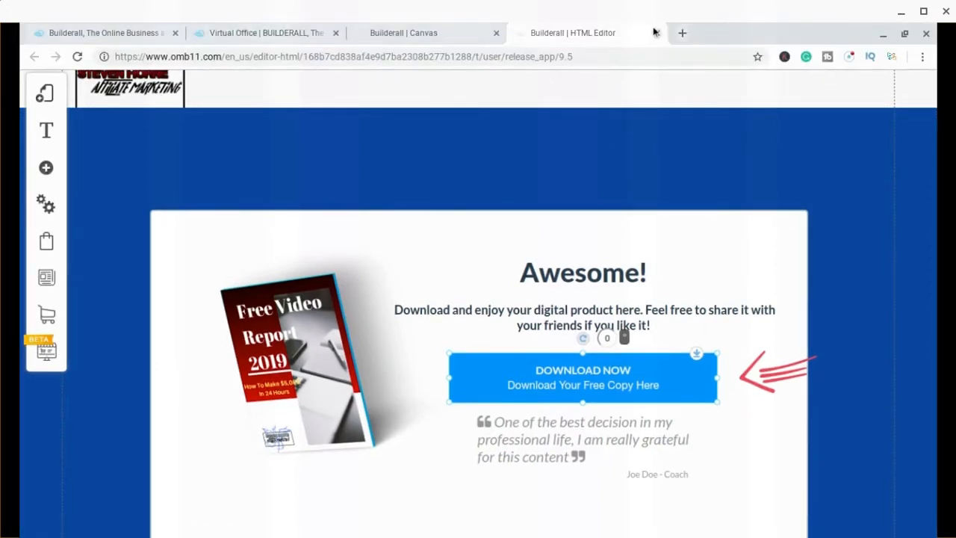
pyautogui.click(655, 33)
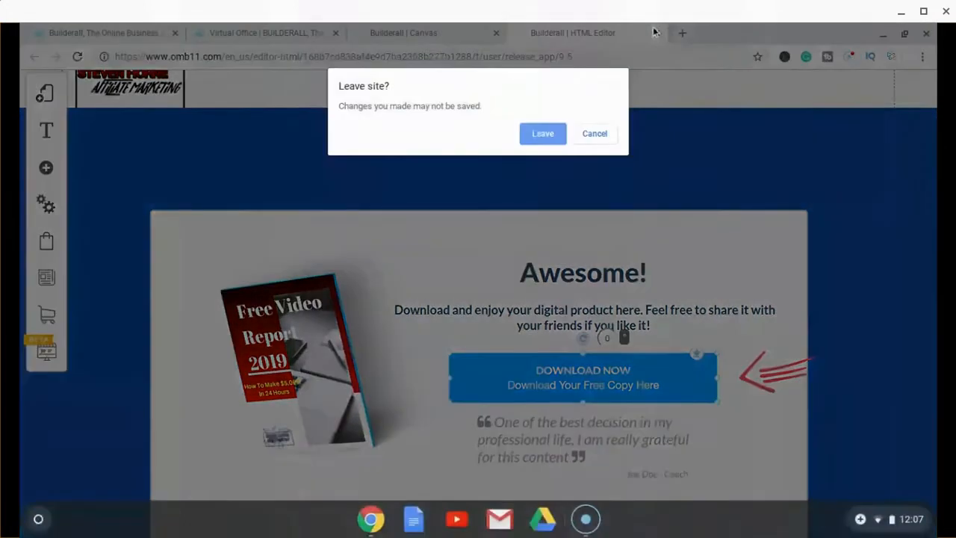
pyautogui.click(536, 136)
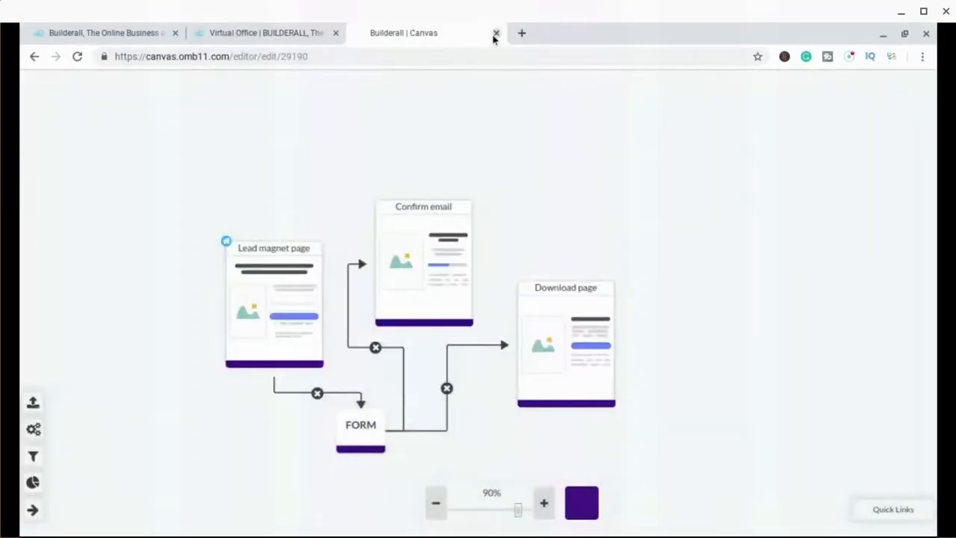
pyautogui.click(495, 33)
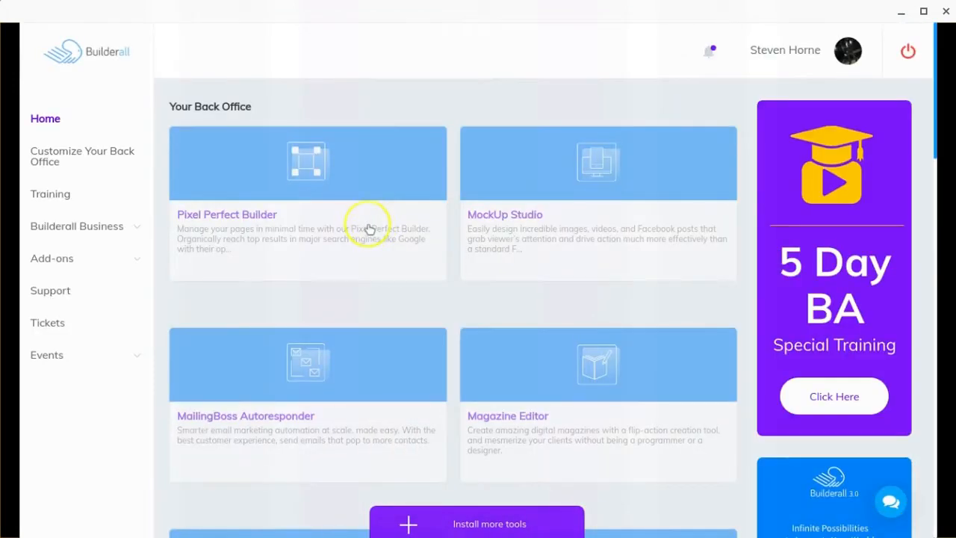
# Step: Enter the Pixel Perfect Builder from the back office to list the existing sites
pyautogui.moveTo(367, 229)
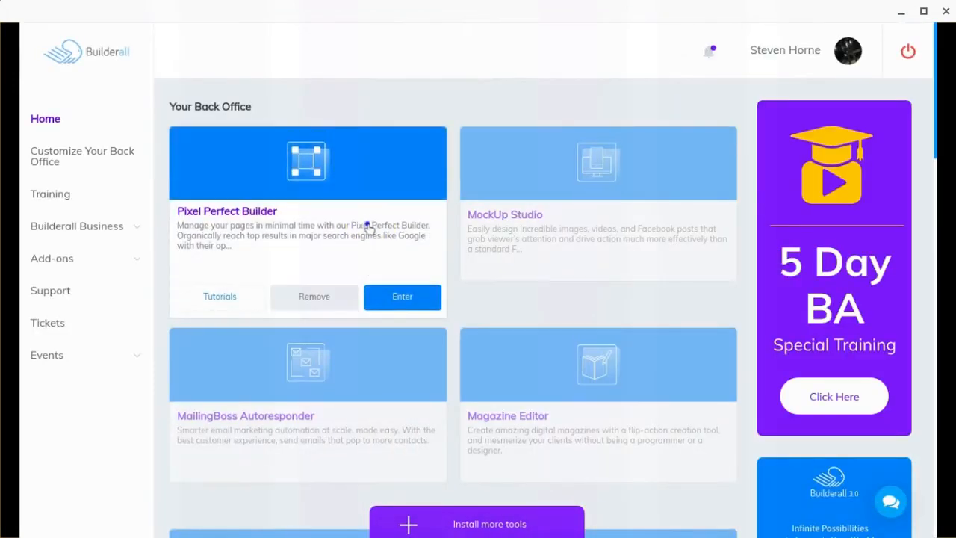
pyautogui.click(422, 314)
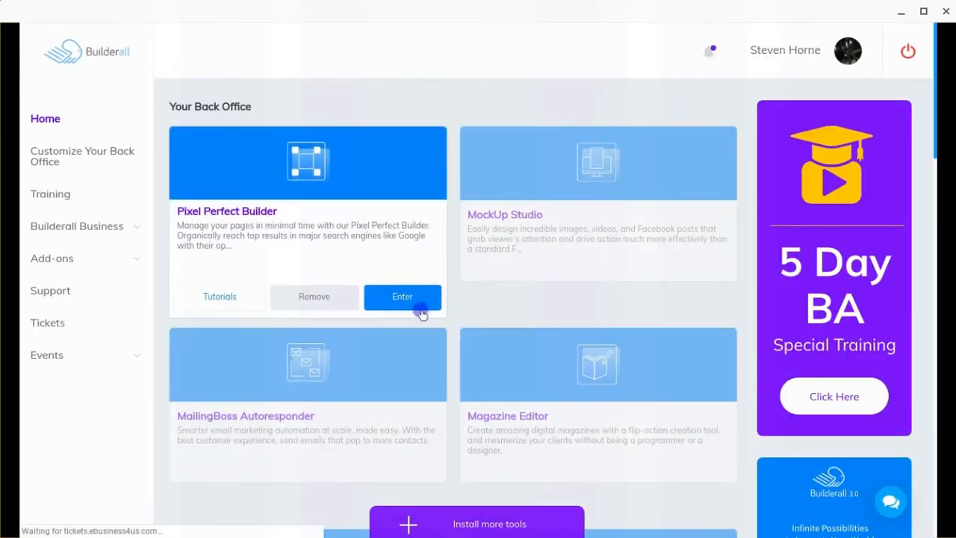
pyautogui.click(421, 303)
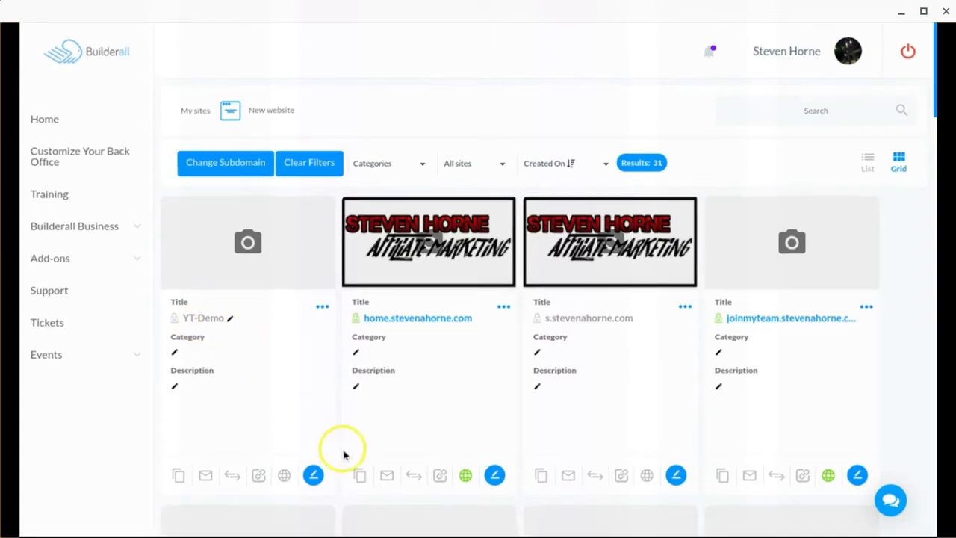
# Step: Publish the YT-Demo site and confirm the publication
pyautogui.click(284, 475)
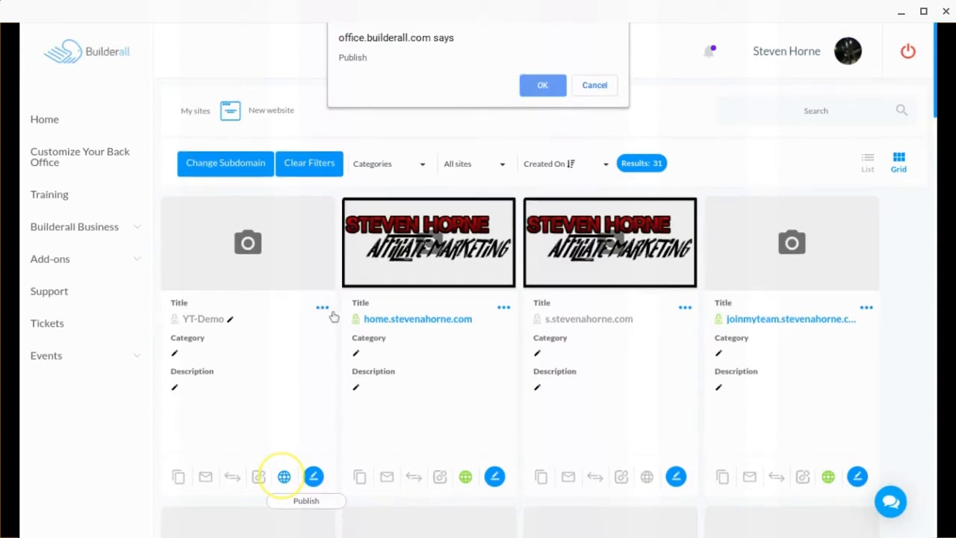
pyautogui.click(544, 84)
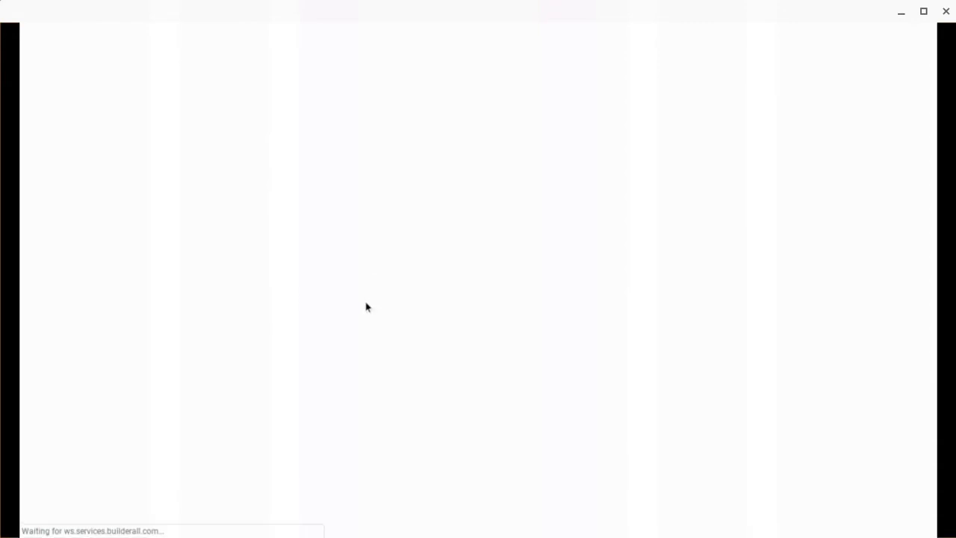
pyautogui.moveTo(361, 25)
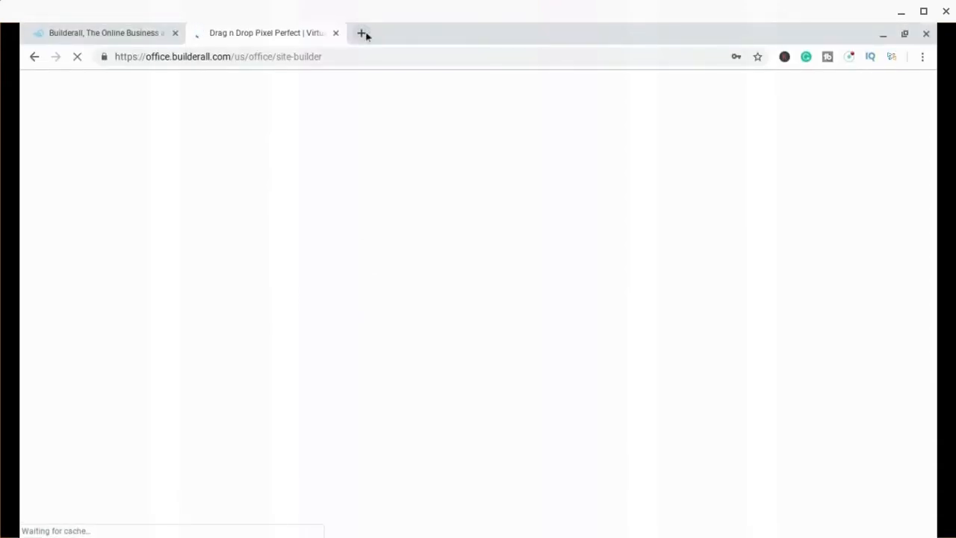